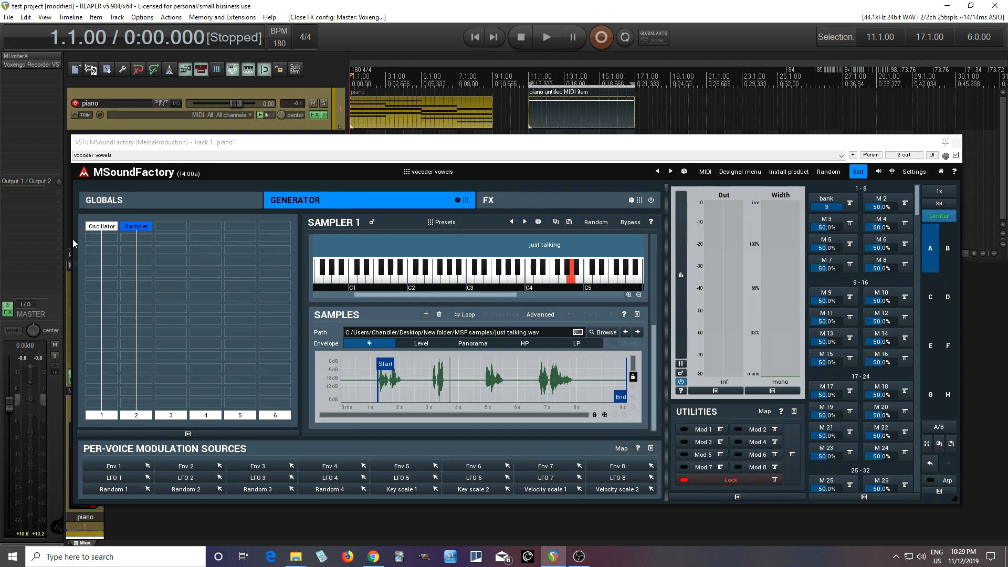
Step: Audition the sampler with lane 1 muted, move the sample's end marker to just past 8 s, and unmute lane 1
left_click(101, 415)
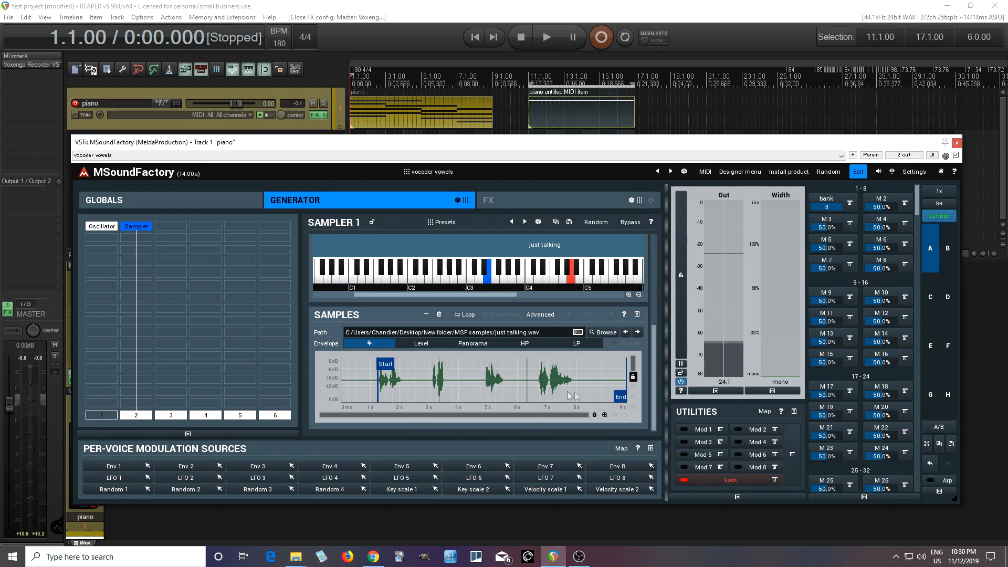
left_click_drag(620, 393, 579, 395)
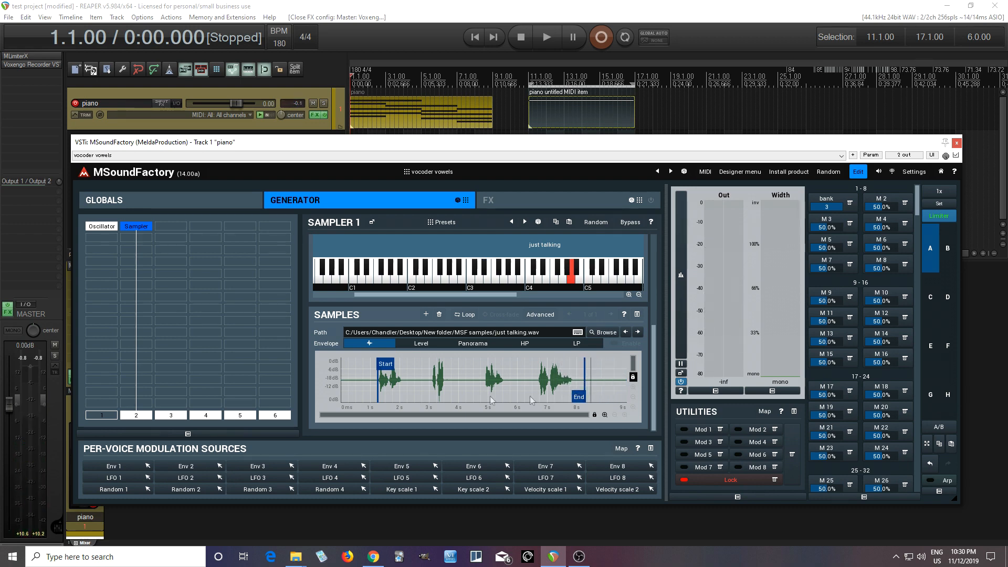
left_click(105, 414)
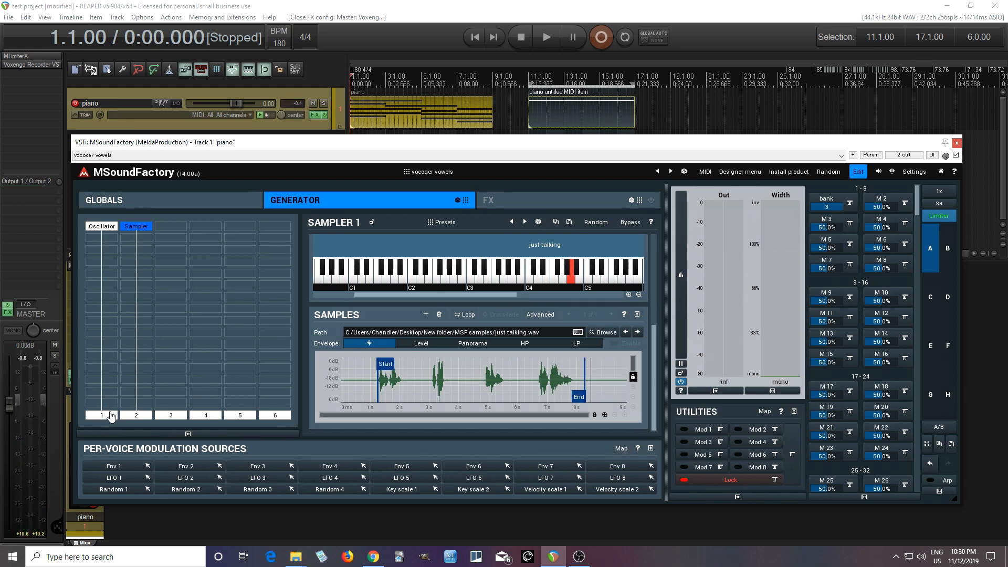
Step: Switch the oscillator's shape from harmonics mode to normal mode with the saw waveform
left_click(101, 226)
left_click_drag(650, 284, 653, 367)
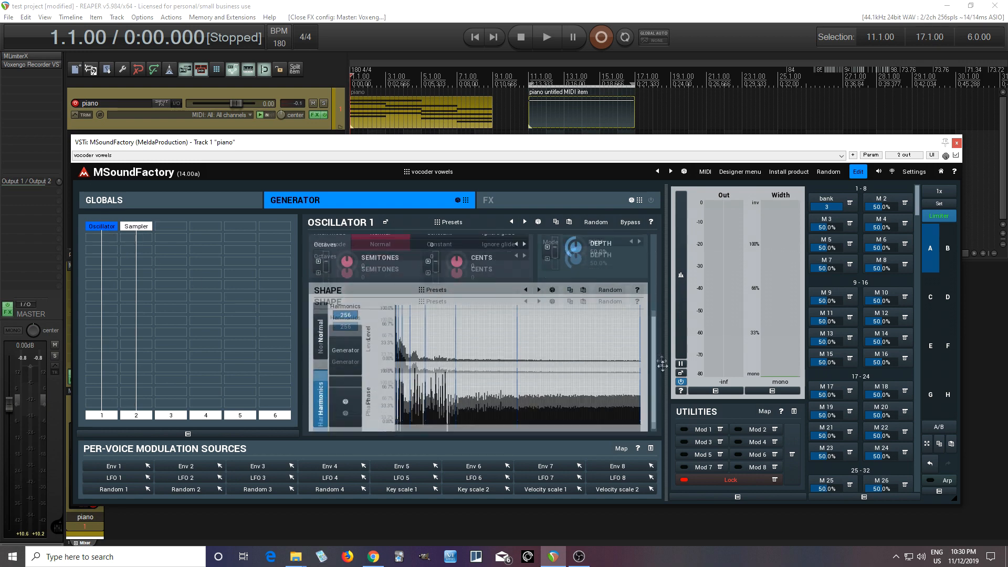
left_click(322, 346)
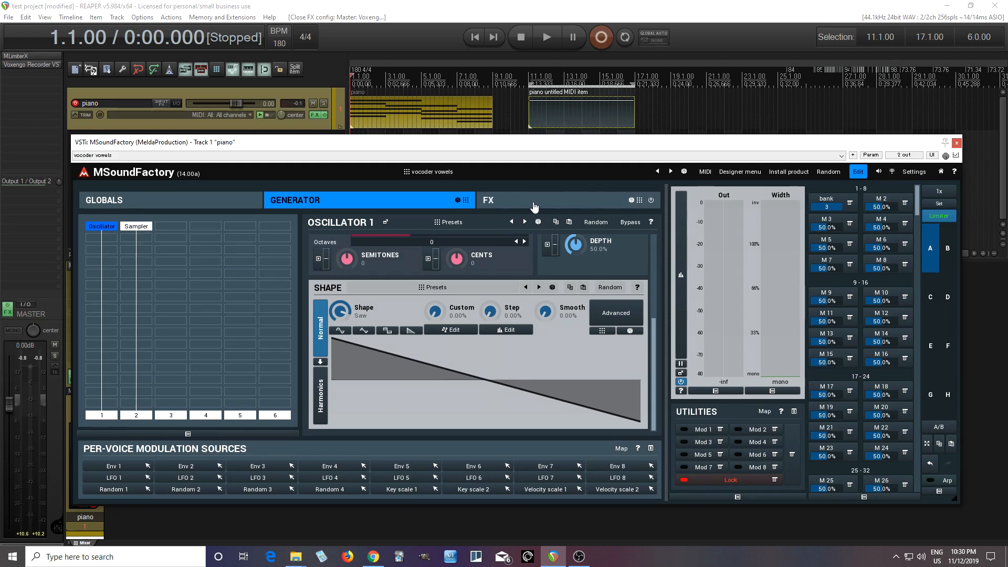
Step: Examine the Eq, Dynamics and Morph modules in the effects section, including the boosted band 4 of the Eq
left_click(534, 206)
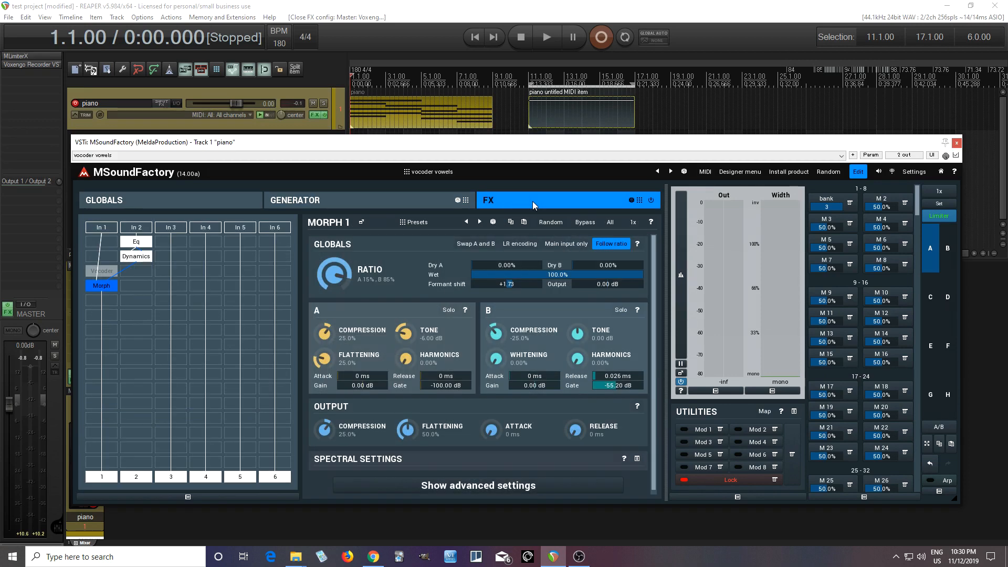
left_click(136, 241)
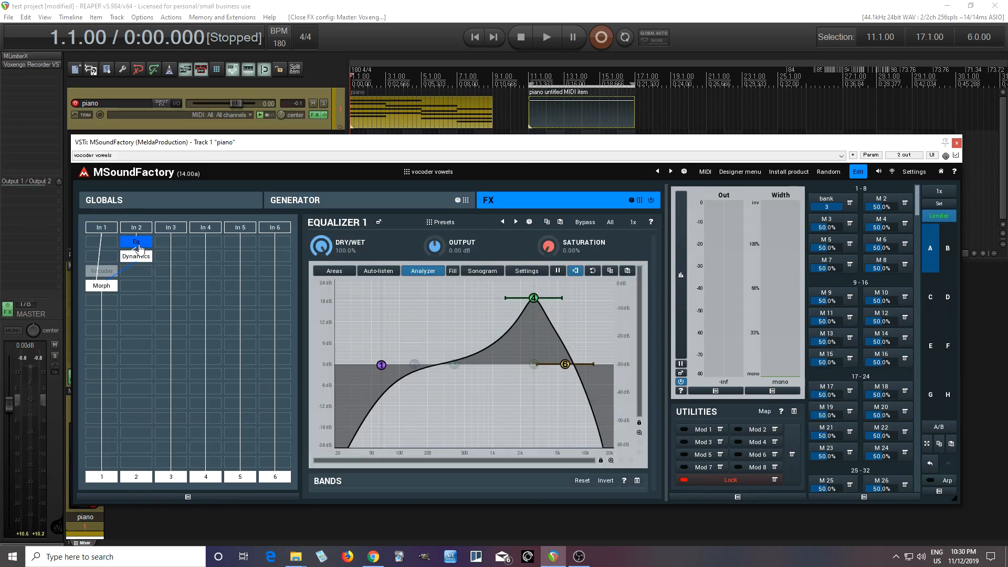
double_click(533, 298)
left_click(136, 256)
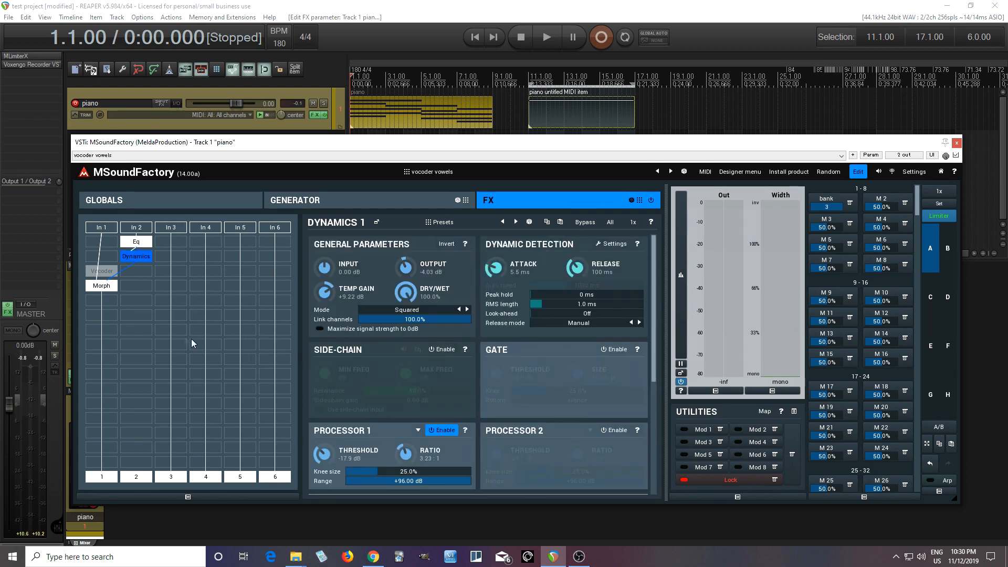
left_click(107, 289)
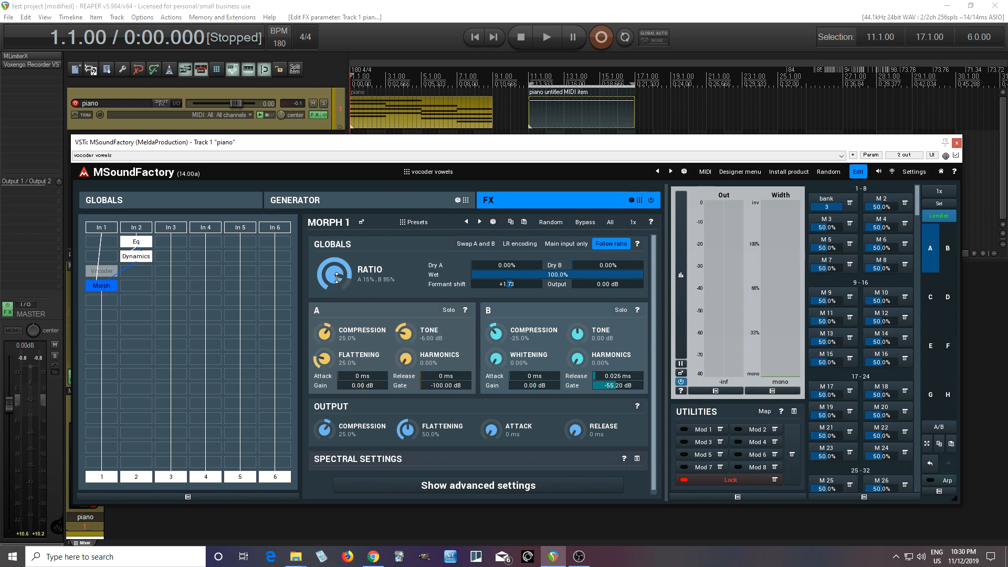
Step: Set the Morph ratio to A 25%, B 75% and reset the formant shift to 0
left_click_drag(337, 276, 336, 267)
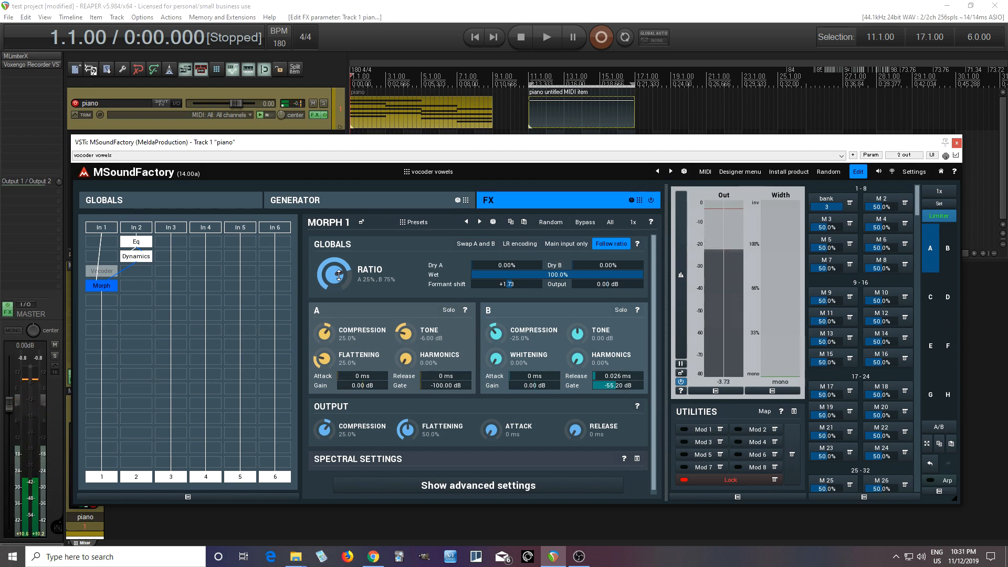
double_click(511, 284)
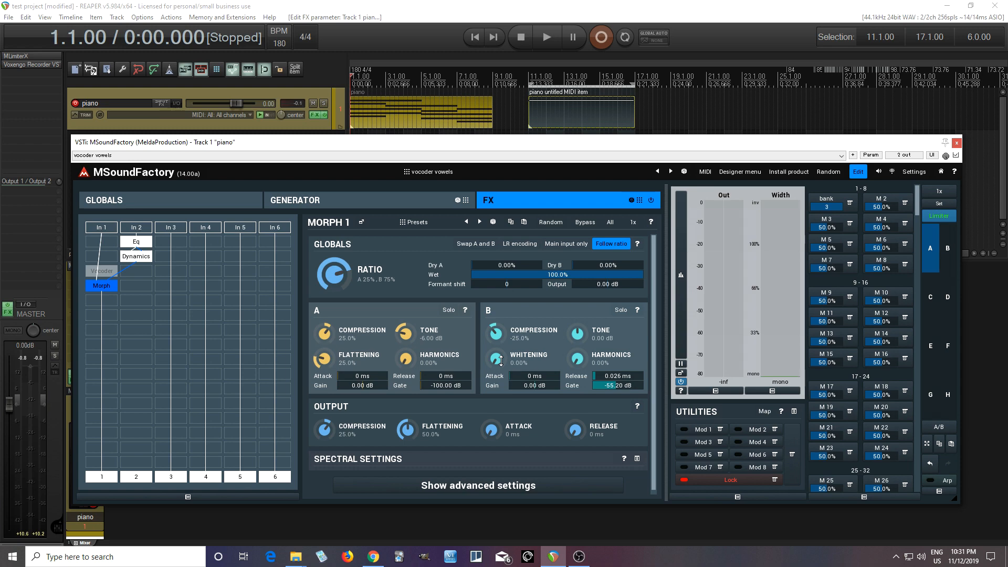
Step: Set side B's whitening to 100% and the Morph formant shift to +2.40, trying -8.06 first
left_click_drag(501, 360, 501, 257)
left_click_drag(521, 284, 520, 322)
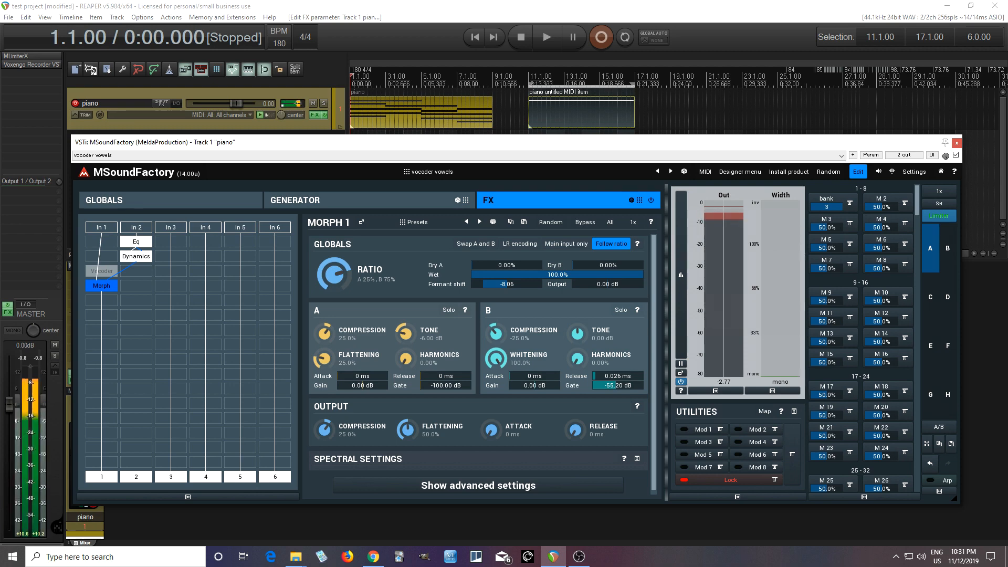
left_click_drag(520, 284, 520, 235)
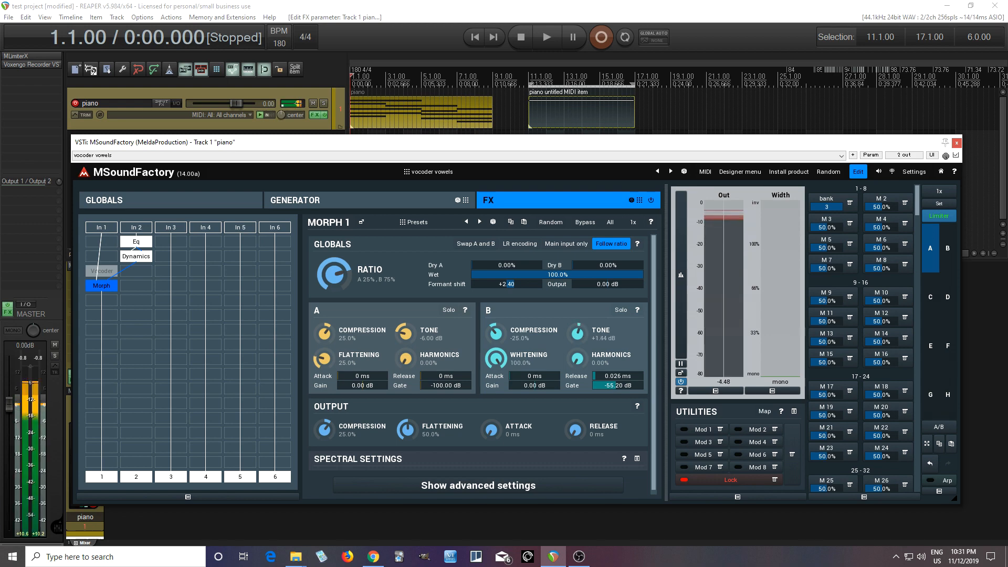
Step: Raise the tone of side B in the Morph module to +2.50 dB
left_click_drag(583, 329, 583, 321)
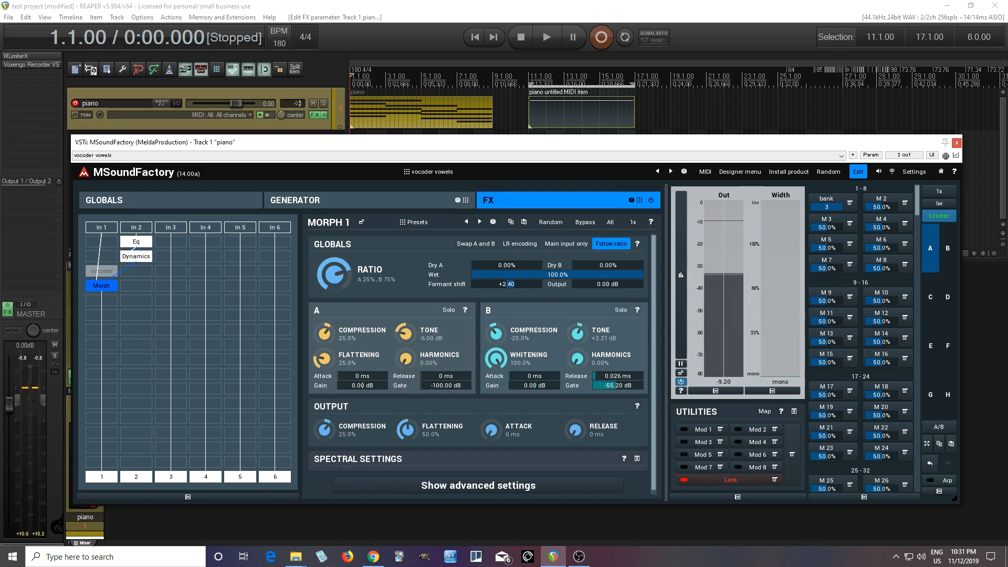
left_click_drag(583, 321, 583, 320)
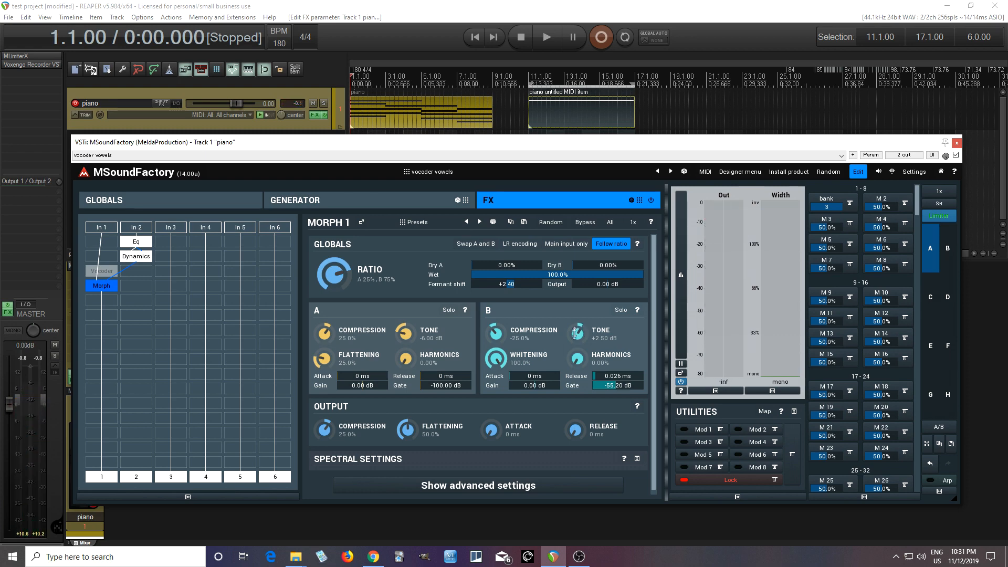
Step: Expand the Morph spectral settings and set the buffer size to 1024 after trying 512
left_click(637, 460)
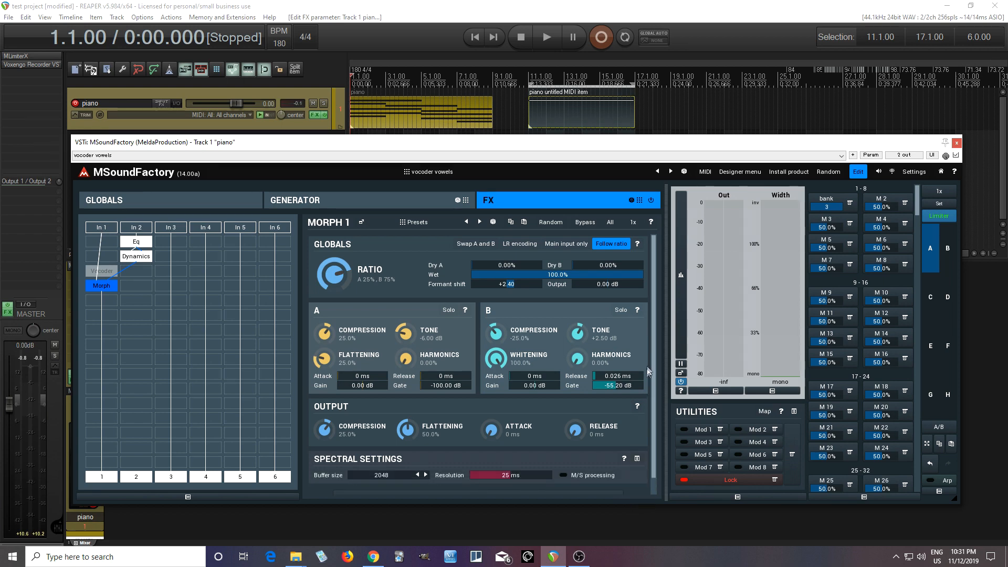
left_click(381, 478)
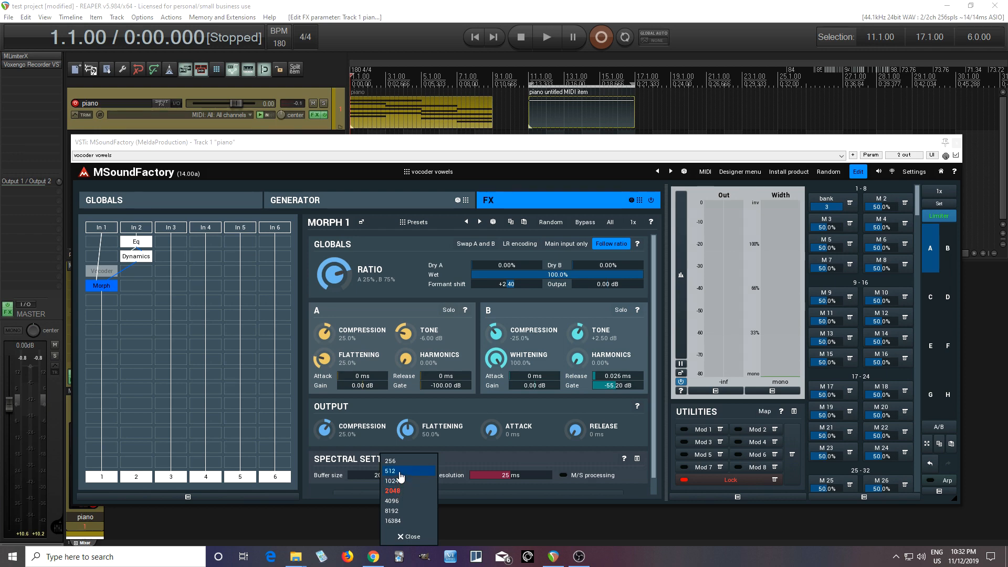
left_click(400, 472)
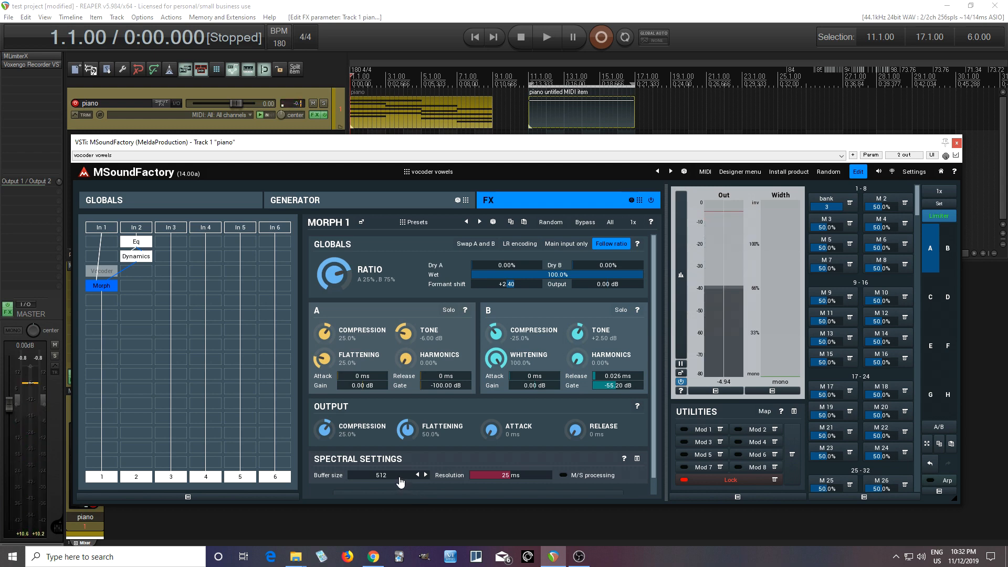
left_click(400, 478)
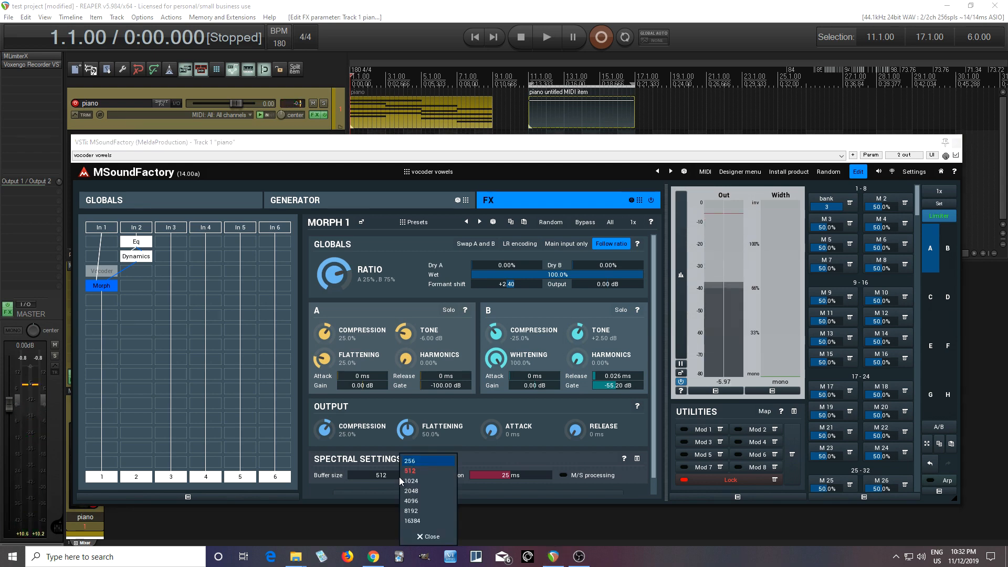
left_click(414, 482)
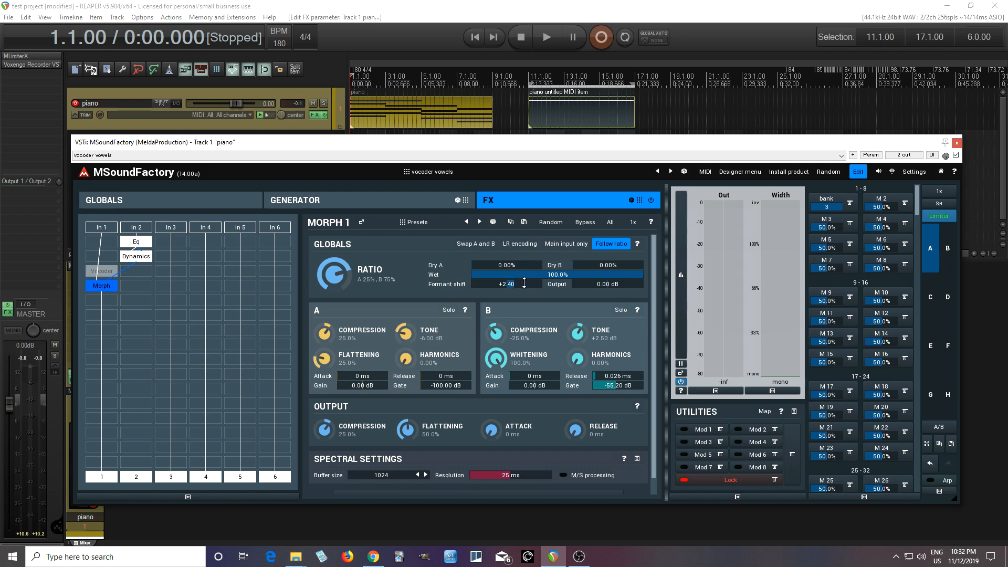
Step: Raise the Morph formant shift and the tone of sides A and B slightly
left_click_drag(523, 284, 524, 262)
left_click_drag(577, 334, 578, 327)
left_click_drag(521, 279, 521, 271)
left_click_drag(578, 333, 578, 329)
left_click_drag(440, 334, 440, 326)
Step: Switch to preset slot B and lower the WTable256 generator's volume to -6.91 dB
left_click(952, 256)
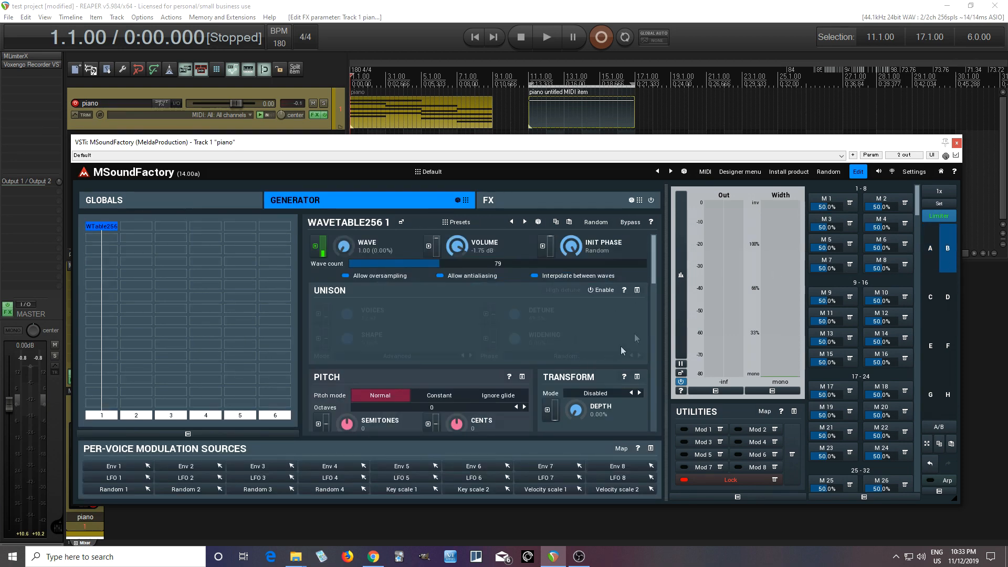
left_click_drag(655, 274, 643, 316)
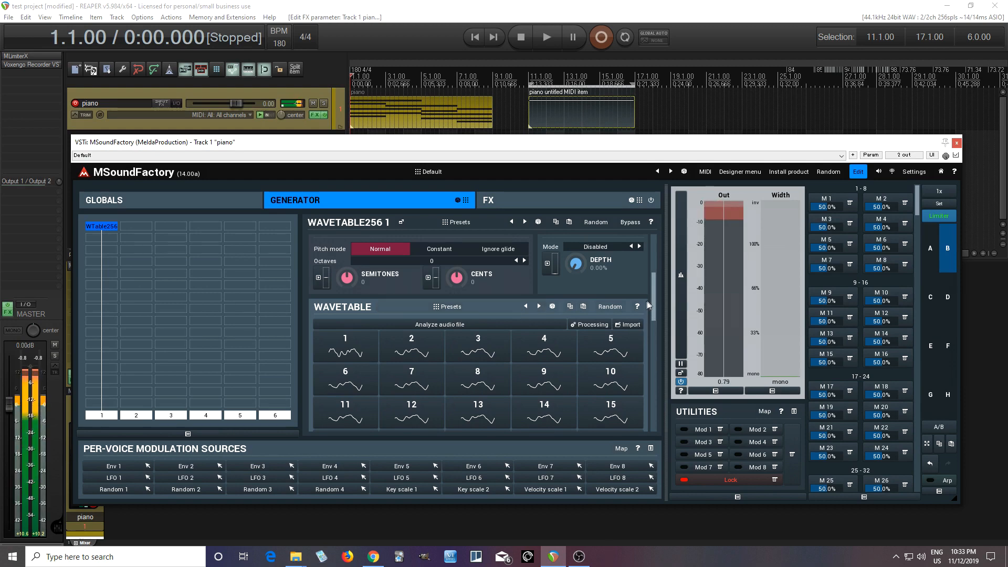
left_click_drag(651, 298, 650, 259)
left_click_drag(466, 251, 466, 269)
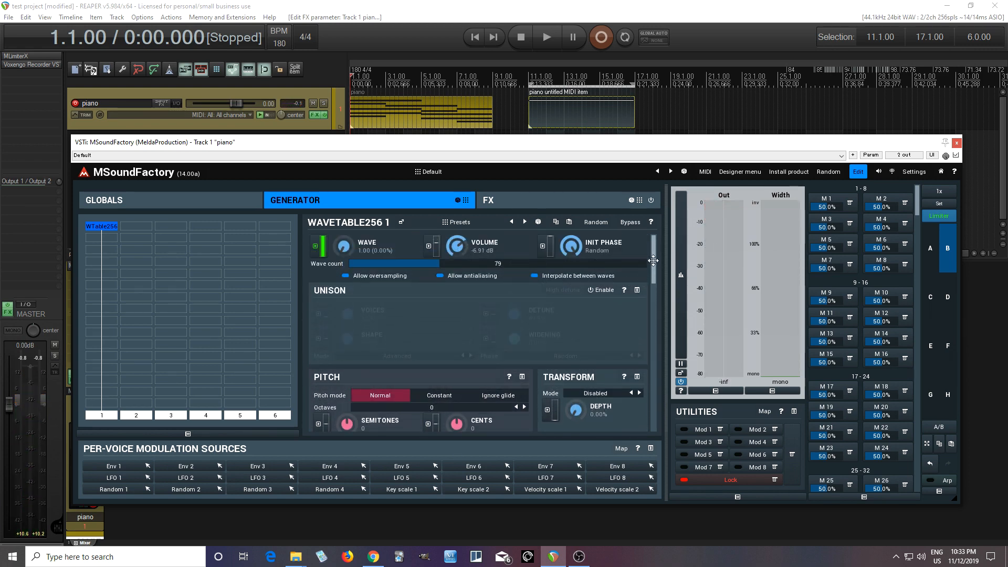
Step: Show the WTable256 generator in its own floating window and place it so the whole wavetable can be seen
left_click_drag(653, 261, 657, 293)
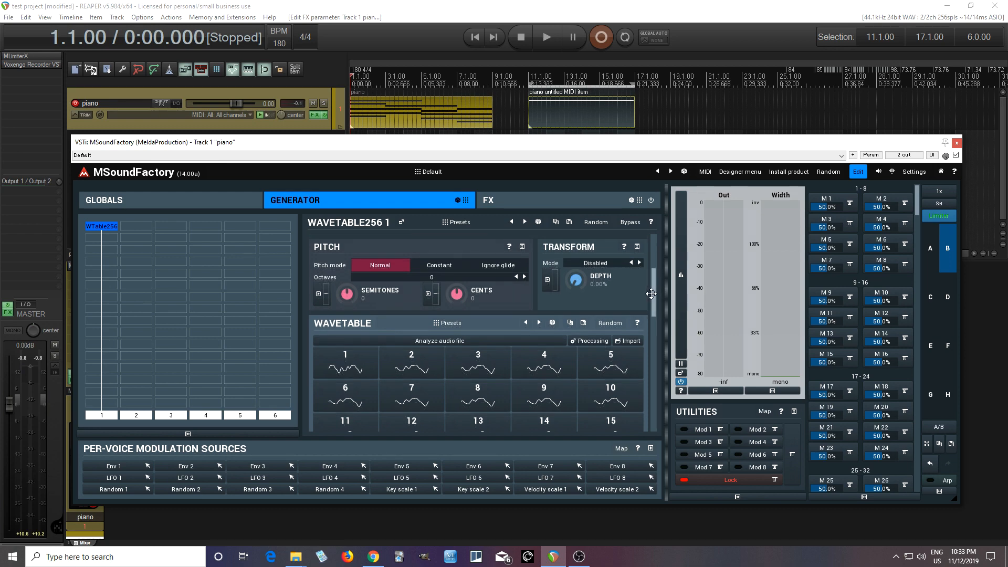
left_click_drag(651, 294, 651, 275)
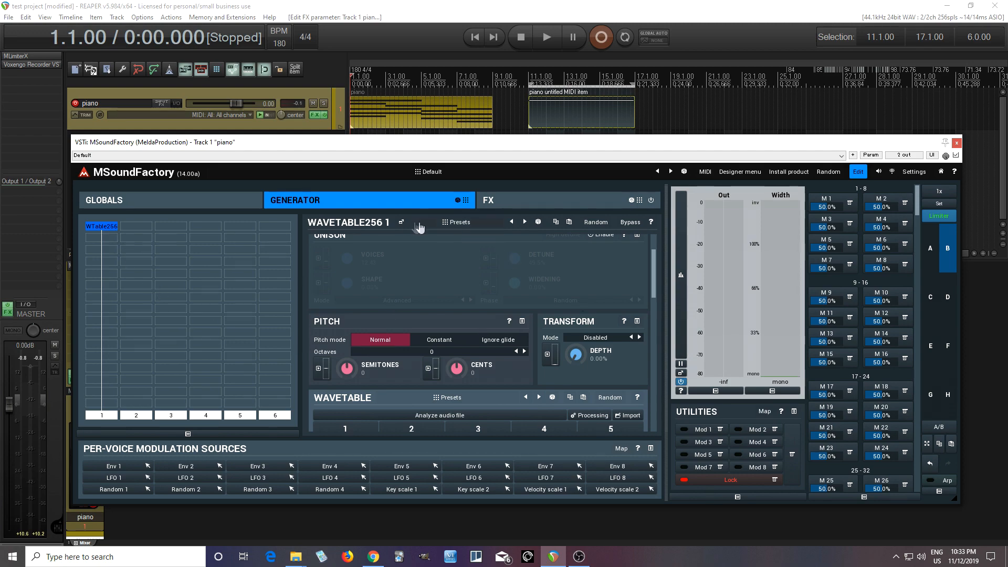
left_click(402, 222)
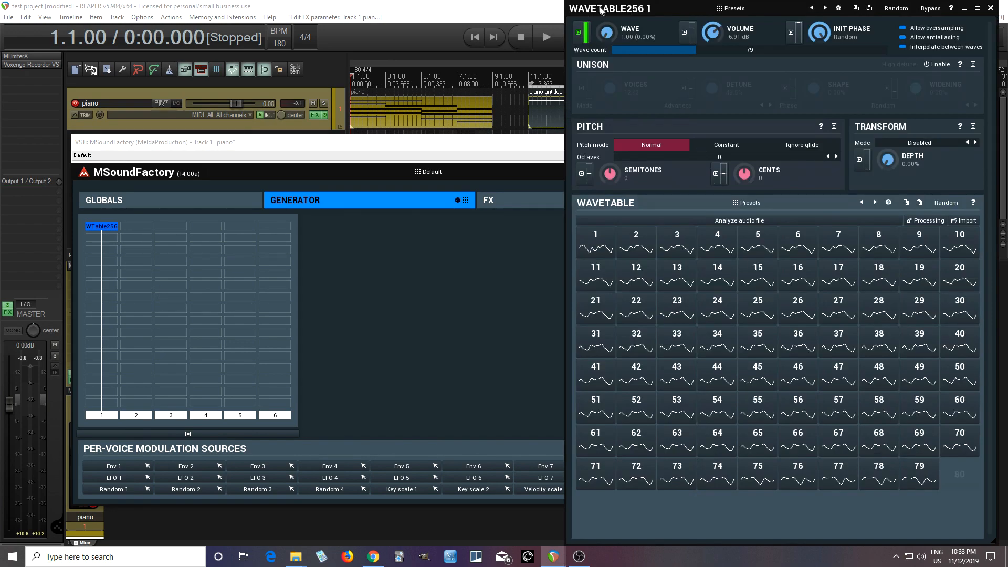
left_click_drag(600, 9, 417, 16)
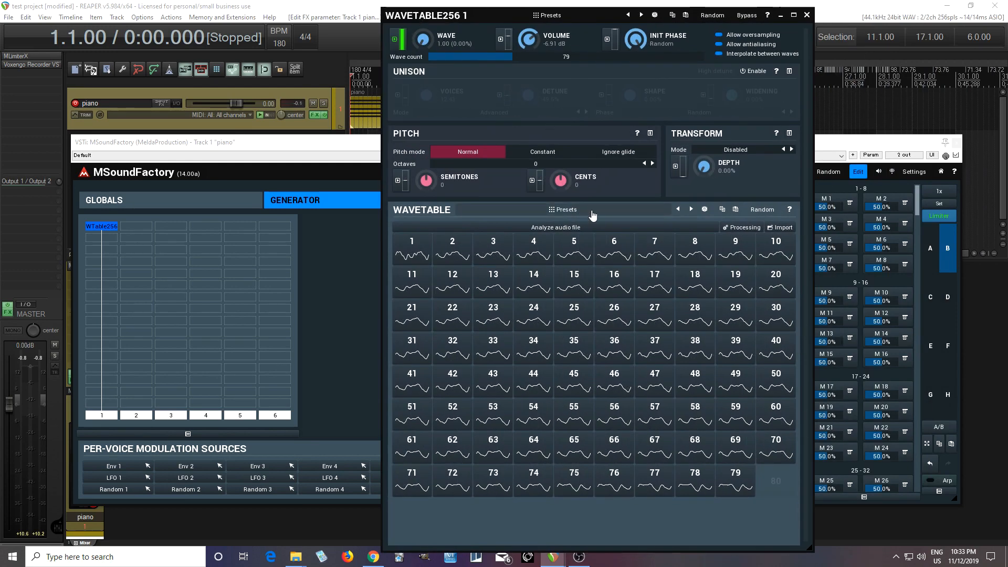
Step: Load the first WAV file of the vocal wavetables folder into the wavetable's sample analyzer
left_click(571, 227)
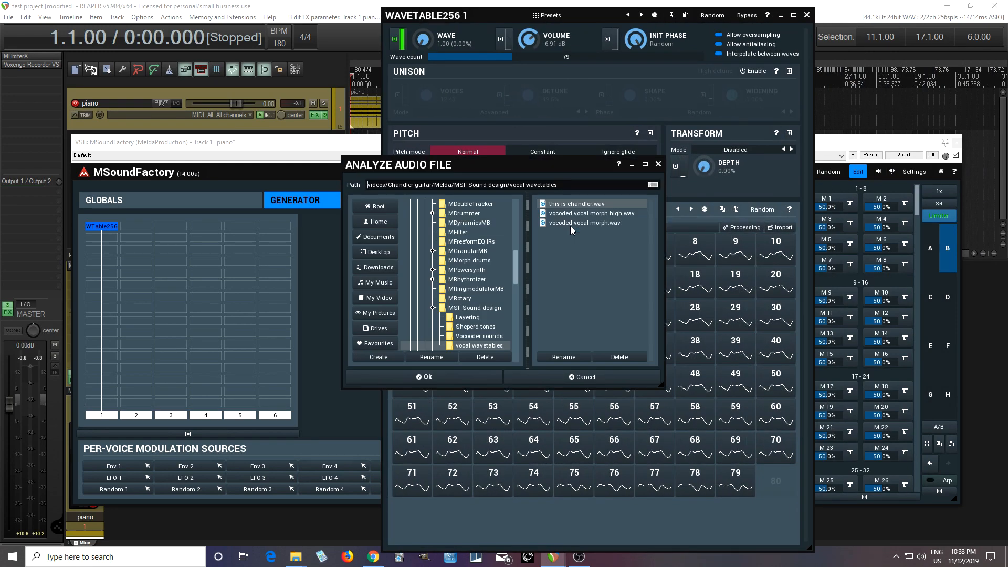
left_click(487, 374)
scroll(348, 393, "down", 2)
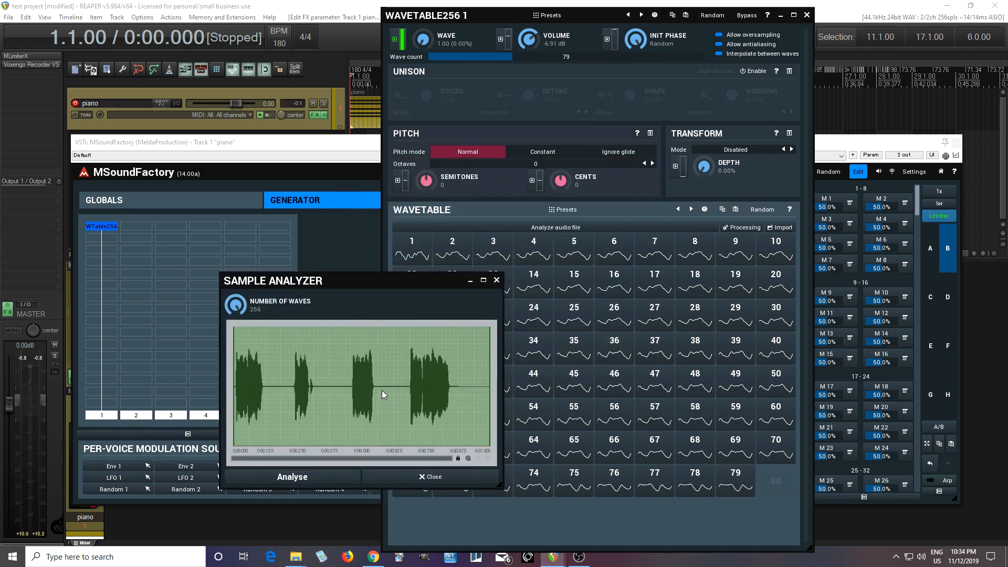
Step: Narrow the analysis range to the first spoken burst of the sample, fitting both edges to its waveform
left_click_drag(234, 392, 239, 392)
left_click_drag(485, 431, 260, 416)
scroll(261, 416, "up", 3)
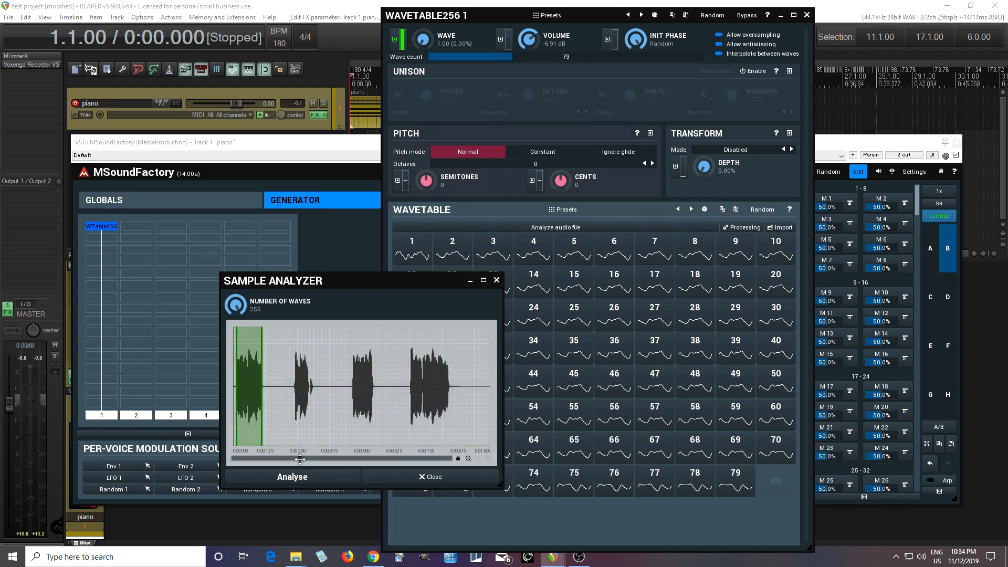
scroll(264, 411, "up", 3)
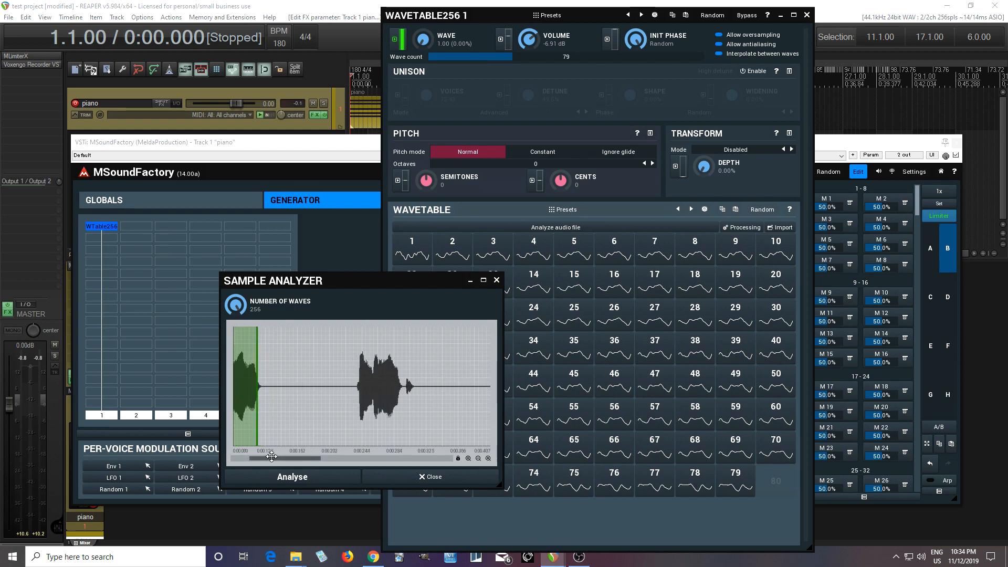
left_click_drag(273, 459, 240, 454)
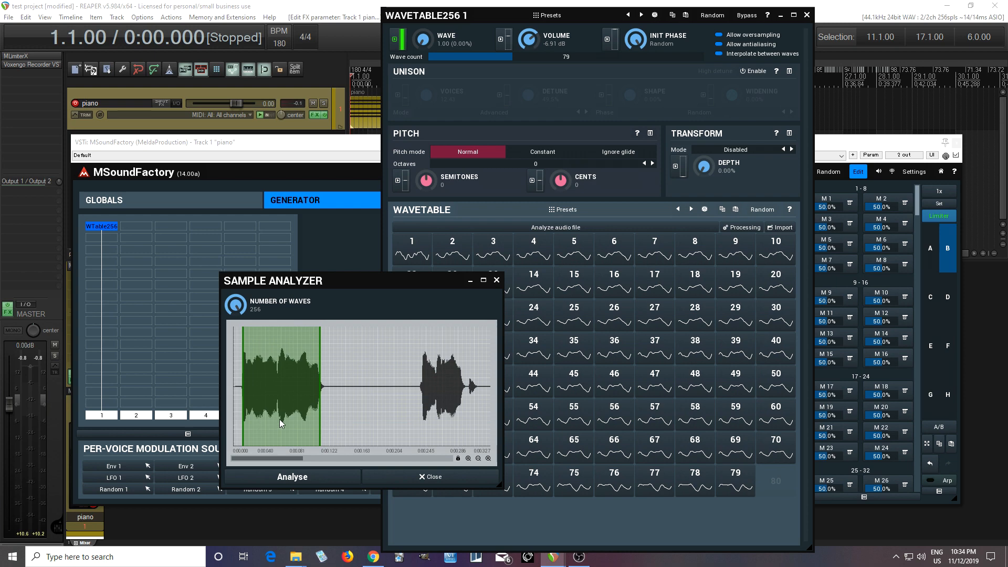
Step: Analyse the selected range into the wavetable and apply Zero phase processing to its waves
left_click(332, 478)
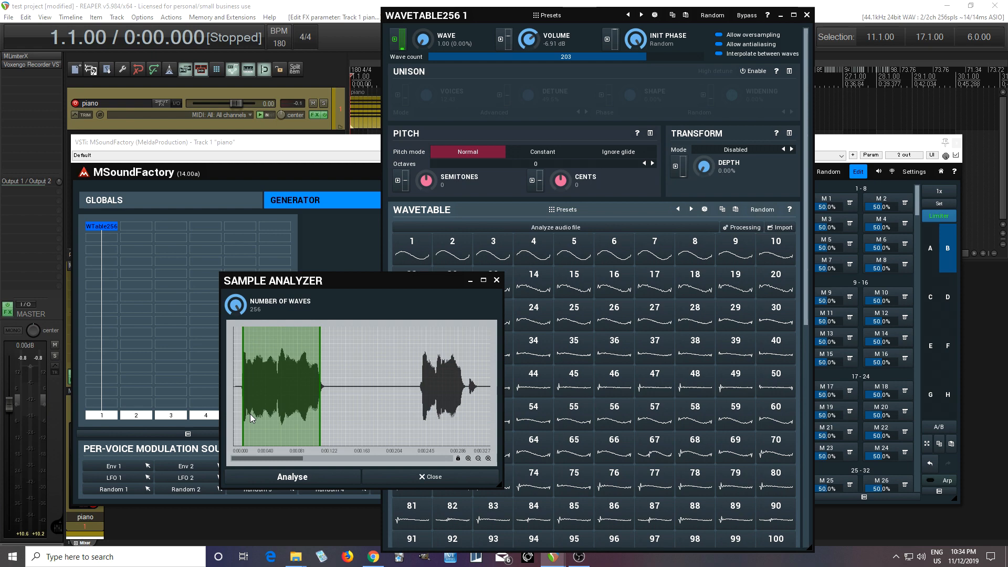
left_click(746, 227)
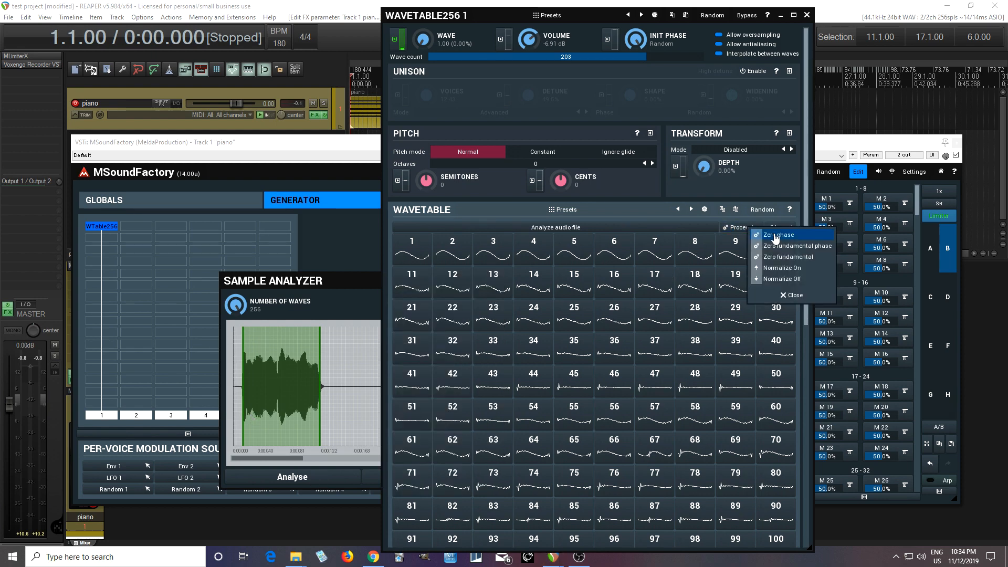
left_click(775, 236)
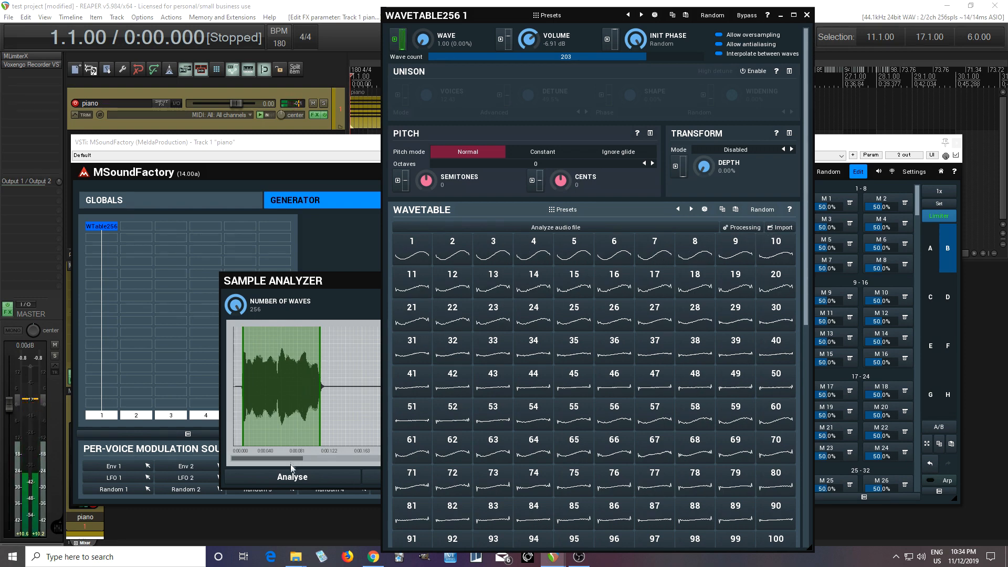
Step: Pull the end of the analysis range in to 0:00.107, then re-analyse it with Zero phase processing applied
left_click(244, 421)
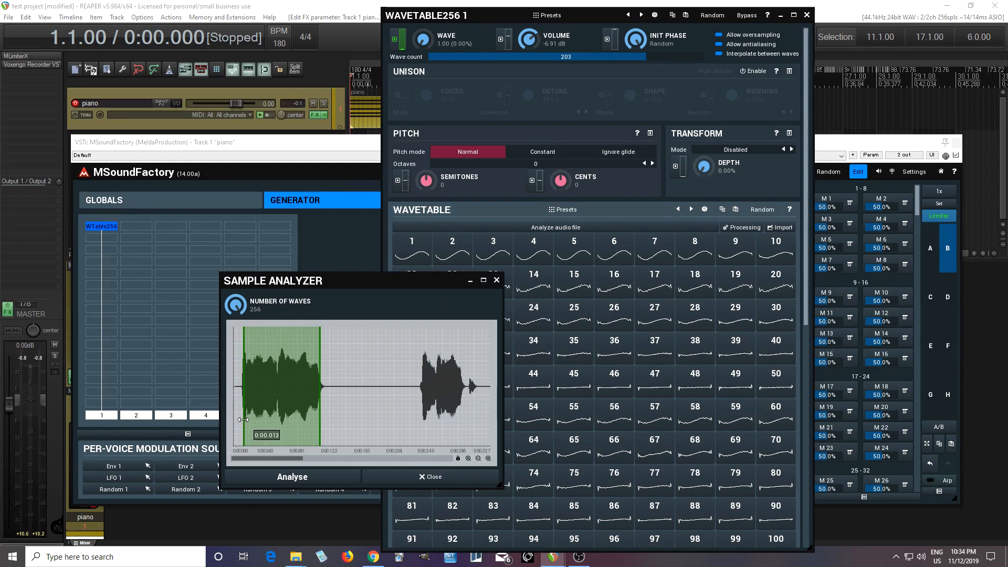
left_click_drag(318, 424, 316, 424)
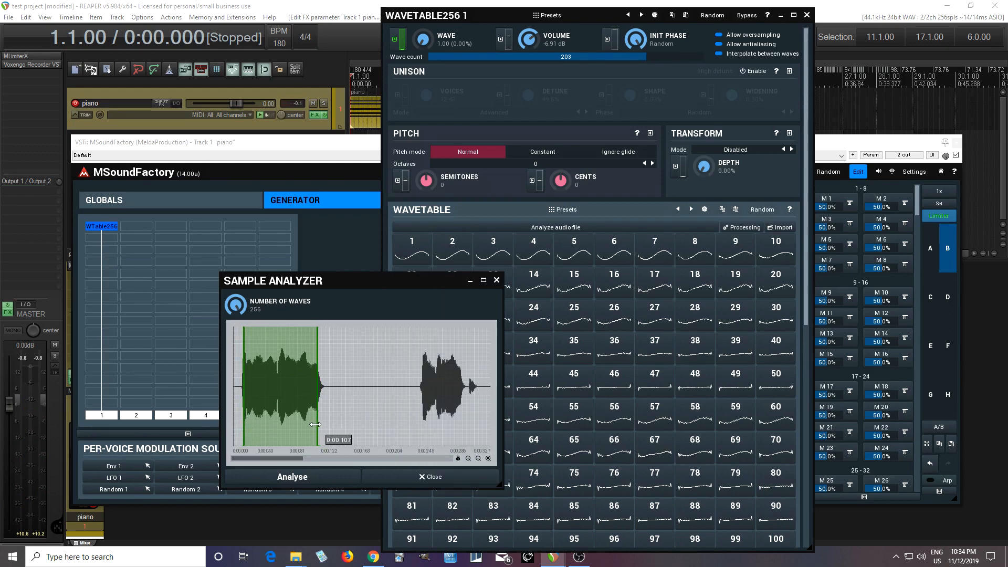
left_click(318, 477)
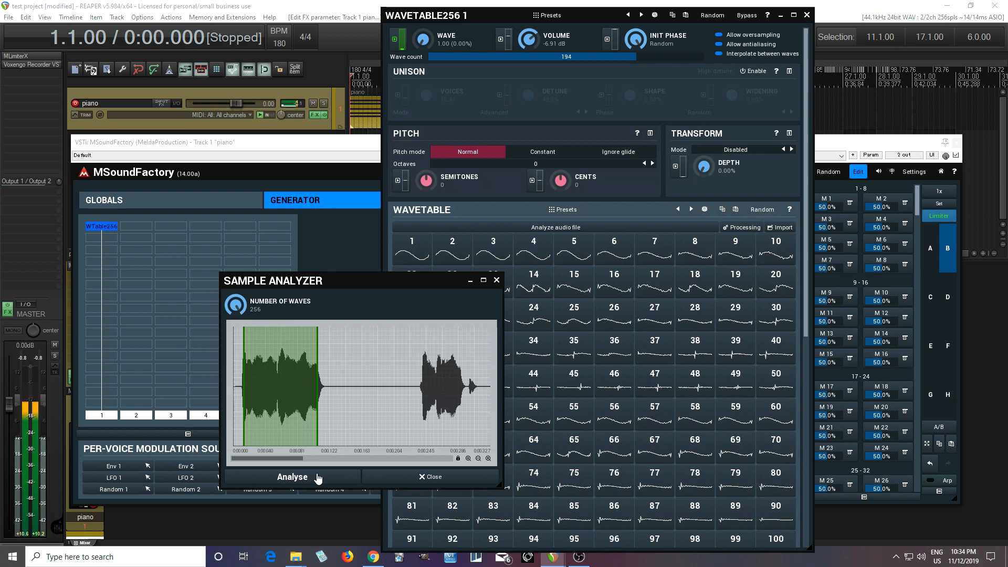
left_click(749, 225)
left_click(767, 233)
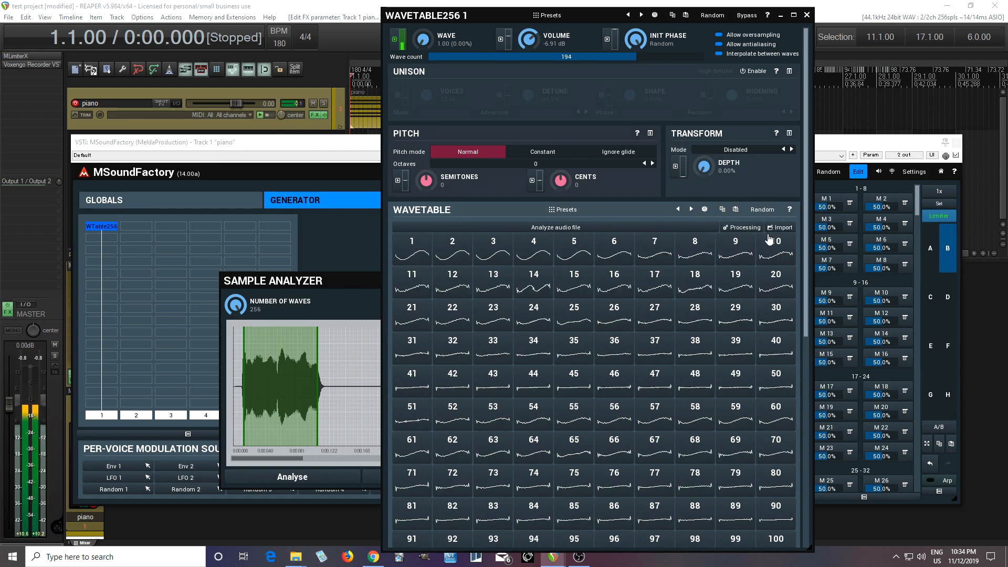
Step: Move the range's start to 0:00.012 and re-analyse the first burst with Zero phase processing
left_click(244, 387)
left_click_drag(244, 386, 242, 386)
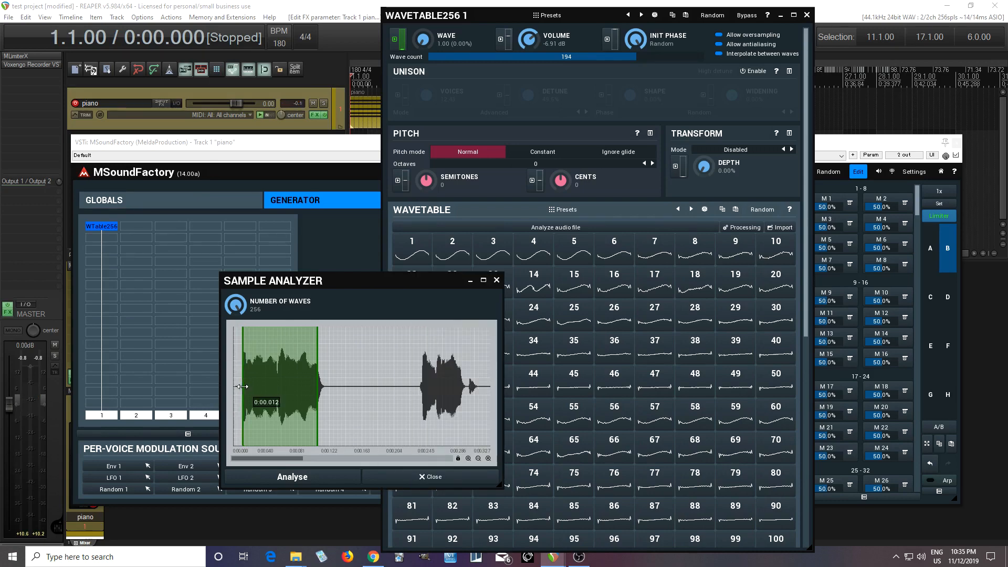
left_click(311, 478)
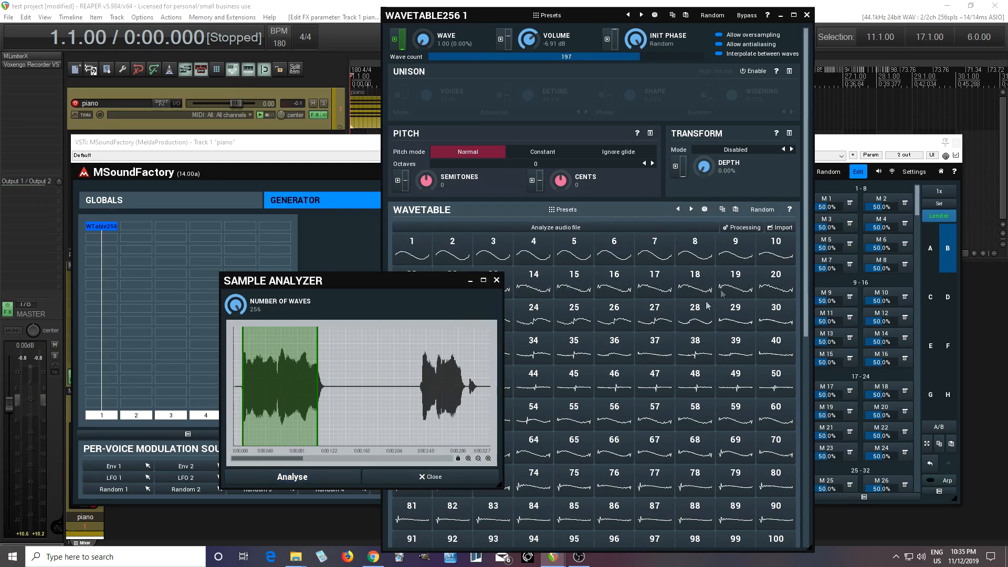
left_click(745, 229)
left_click(770, 235)
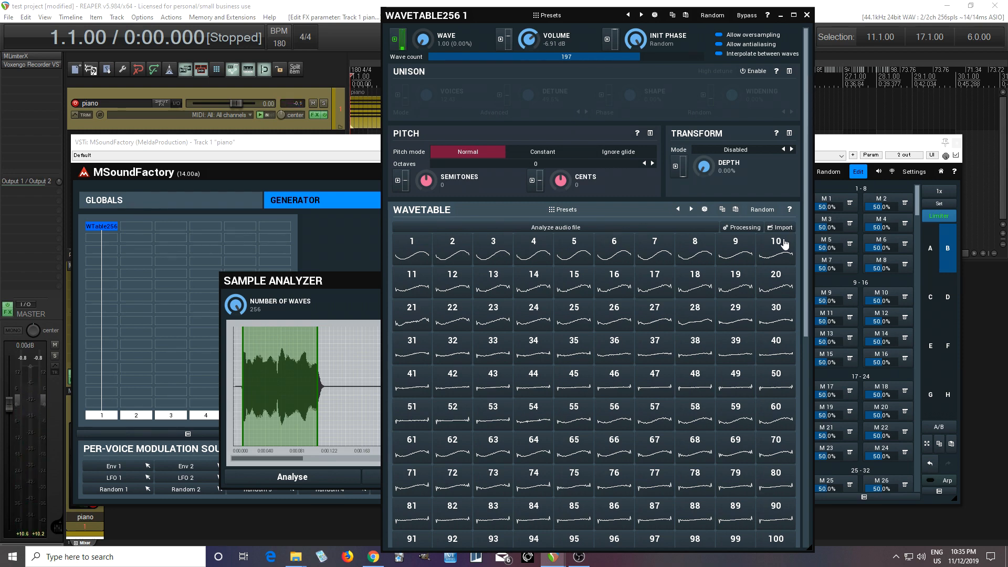
Step: Shift the analysis range to the third spoken burst, fitting the end at 0:00.541 and the start to the burst's onset
left_click_drag(306, 278, 216, 237)
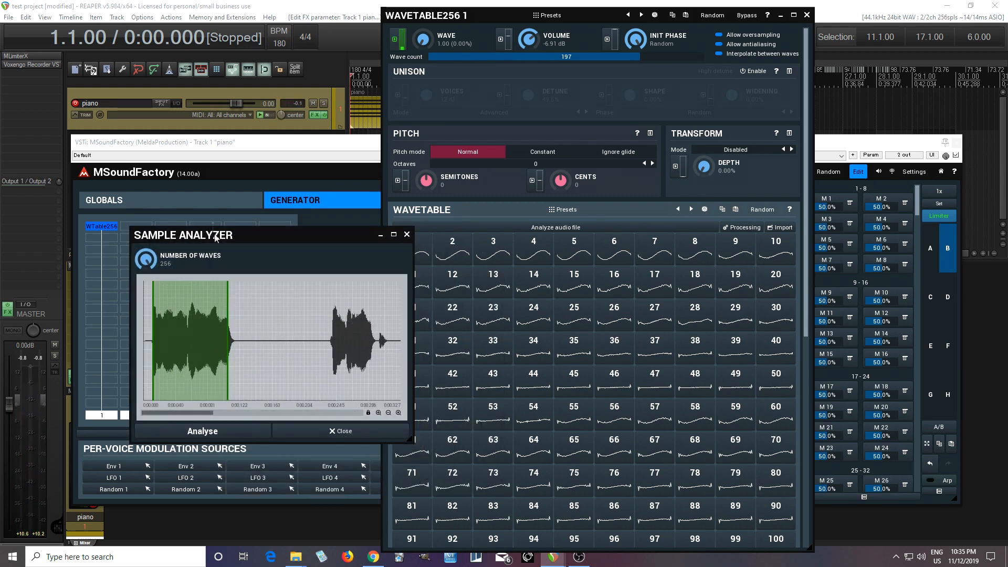
scroll(306, 373, "down", 2)
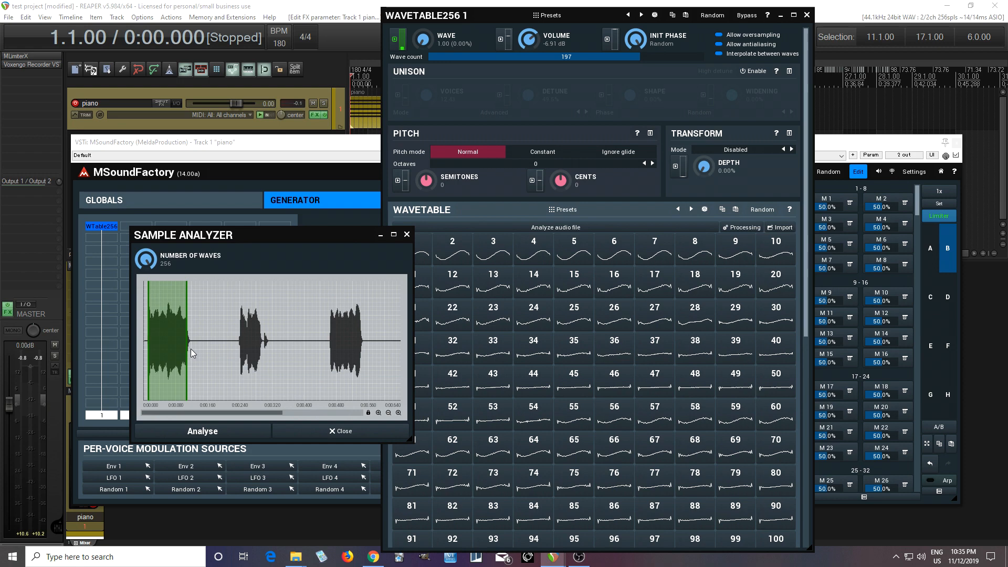
left_click_drag(188, 351, 361, 353)
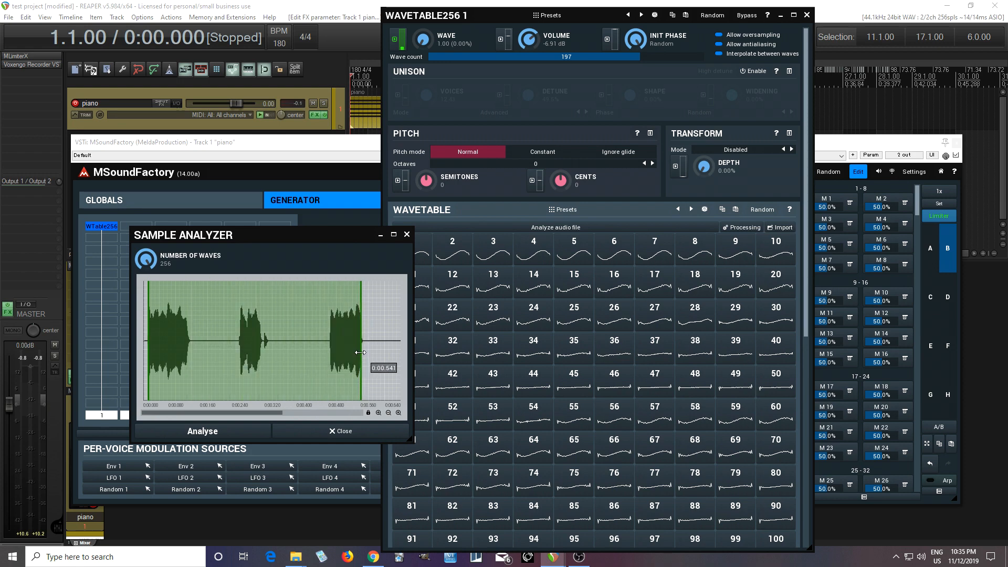
left_click_drag(149, 329, 331, 343)
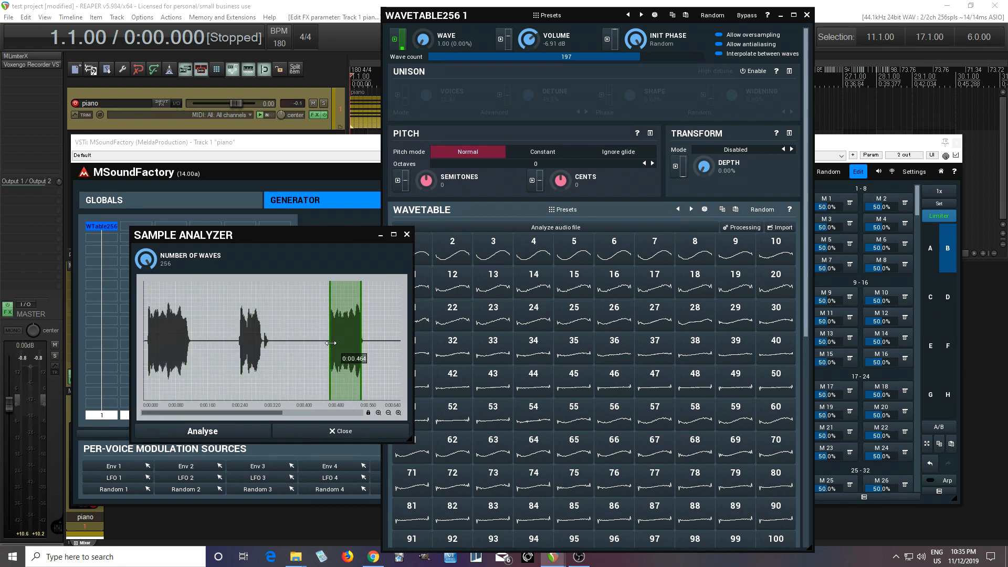
Step: Analyse the third burst into the wavetable and apply Zero phase processing to its waves
left_click(235, 431)
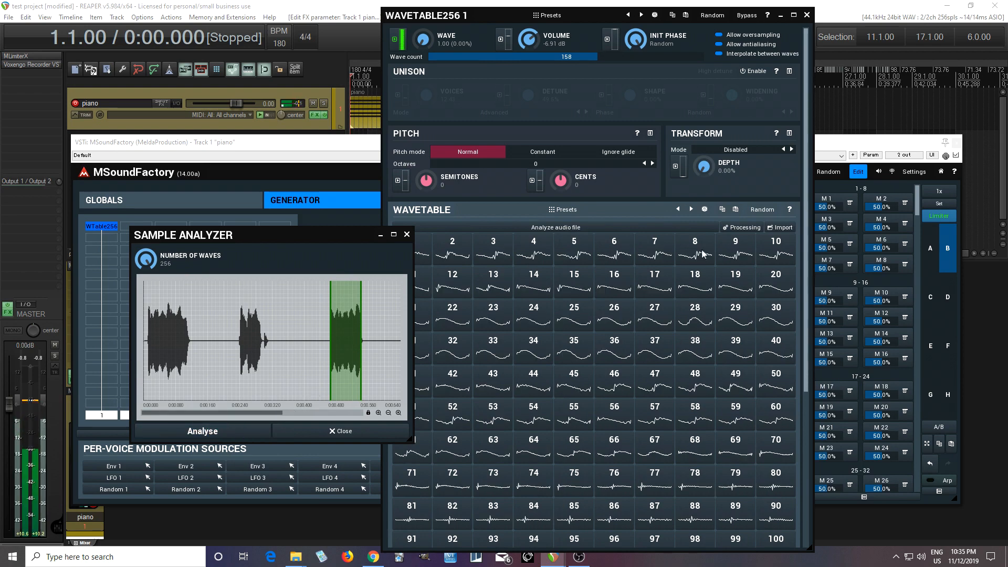
left_click(731, 228)
left_click(751, 235)
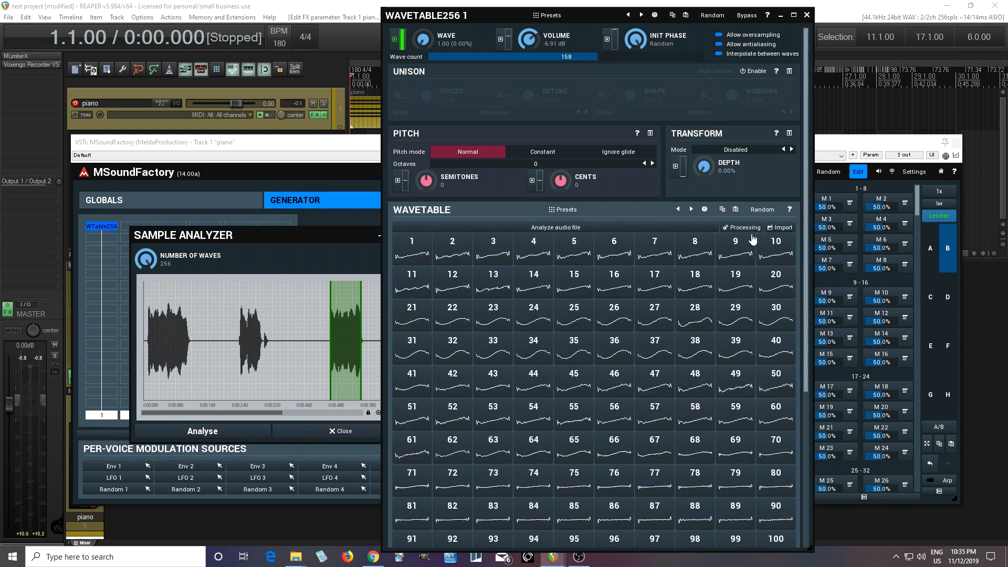
Step: Tighten both edges of the third burst's range slightly, re-analyse it and apply Zero phase processing
left_click(331, 329)
left_click(253, 435)
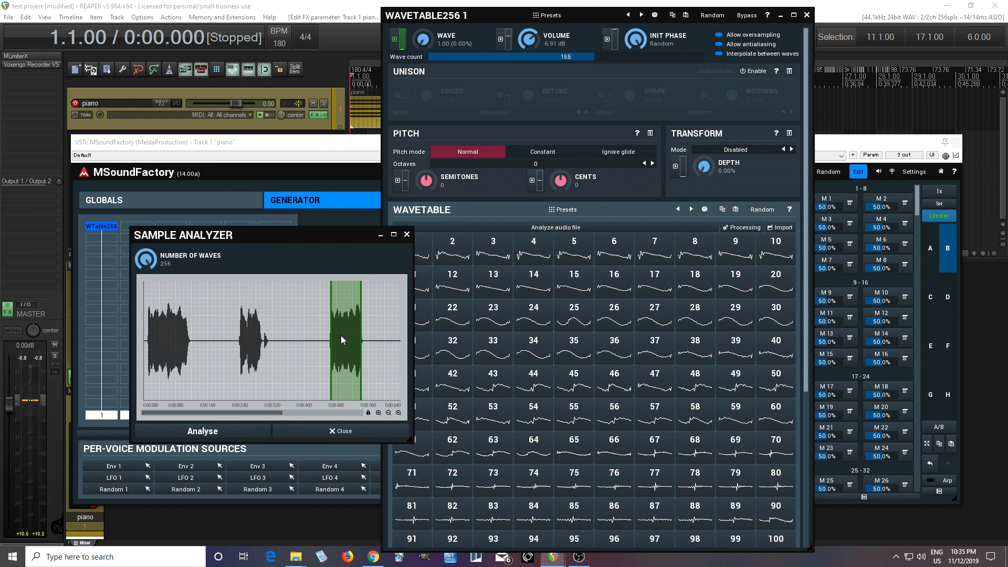
left_click_drag(359, 333, 357, 332)
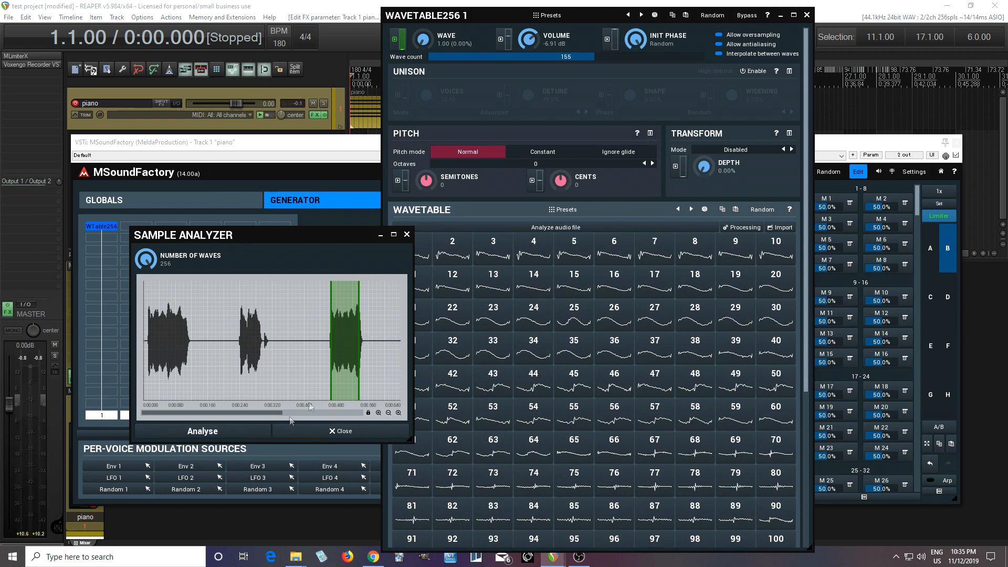
left_click(247, 439)
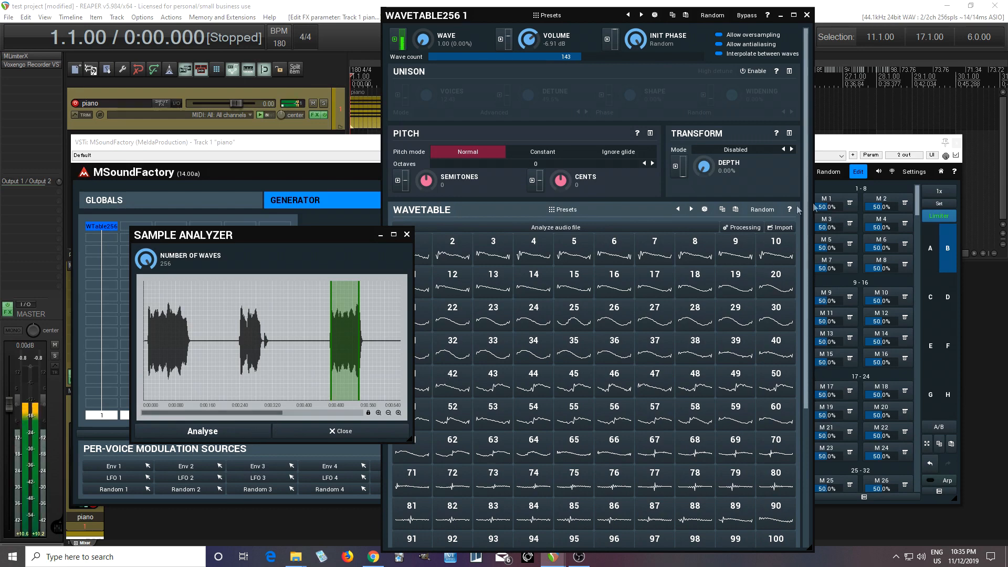
left_click(745, 234)
left_click(756, 239)
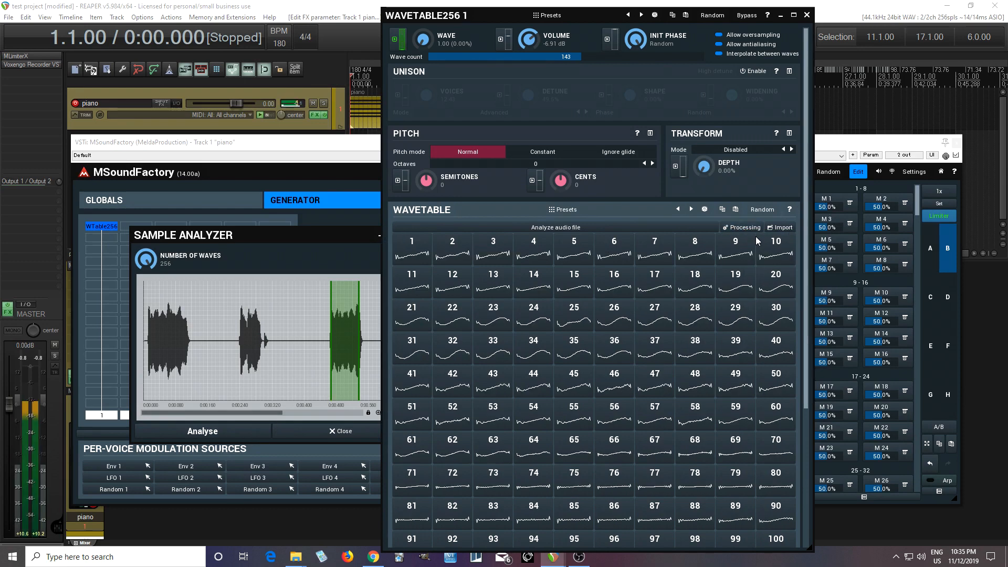
Step: Nudge the third burst's start edge slightly further inward and re-analyse it with Zero phase processing
left_click(330, 347)
left_click_drag(330, 347, 331, 348)
left_click(246, 433)
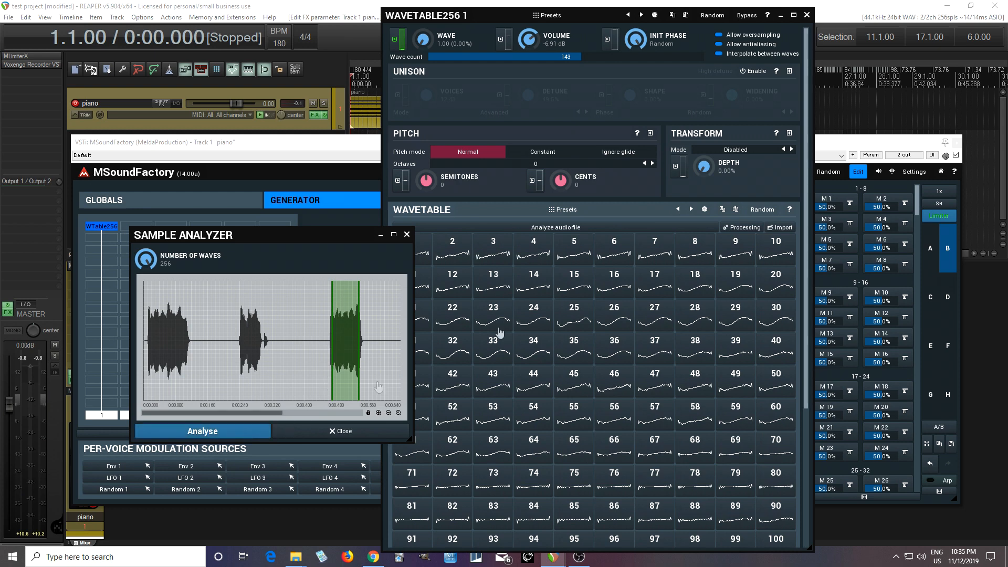
left_click(741, 227)
left_click(760, 239)
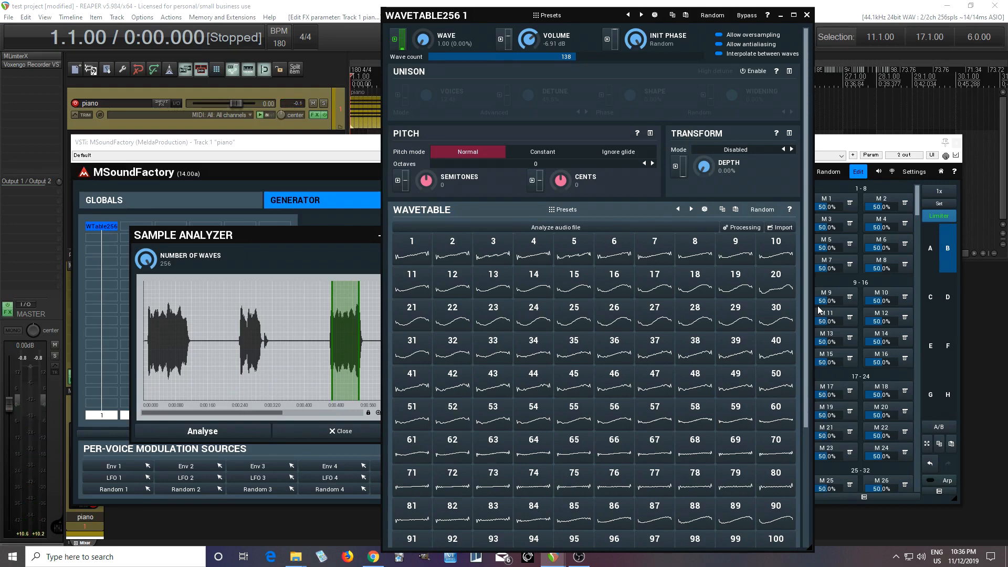
Step: Close the sample analyzer and look over the wavetable presets in the vocal folder
left_click_drag(238, 231, 206, 231)
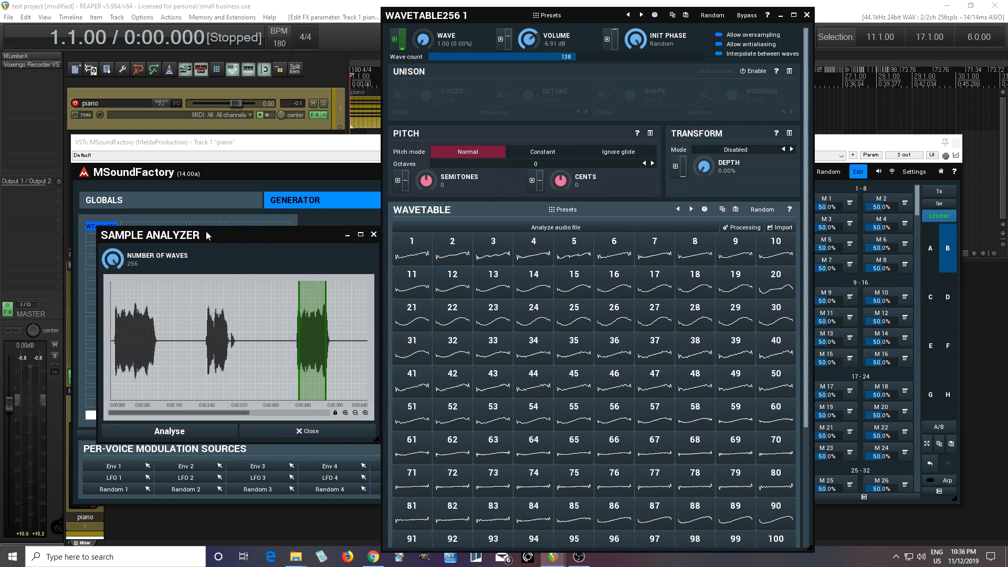
left_click(310, 431)
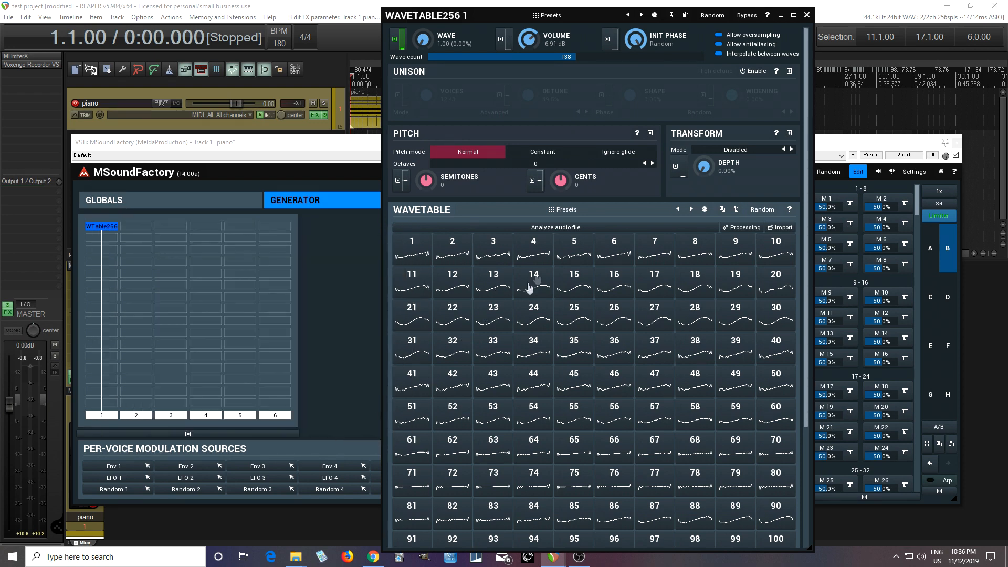
left_click(574, 210)
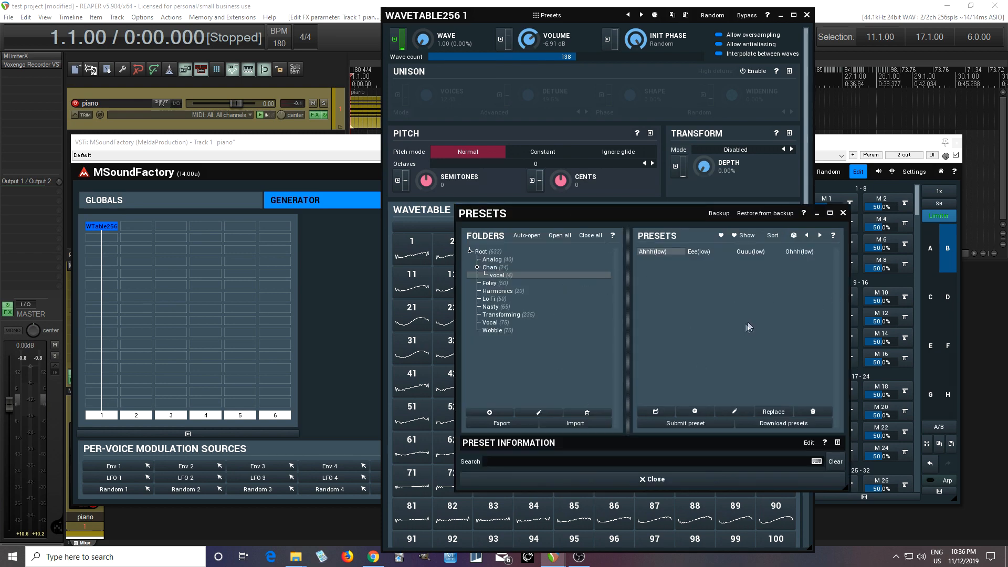
left_click(694, 480)
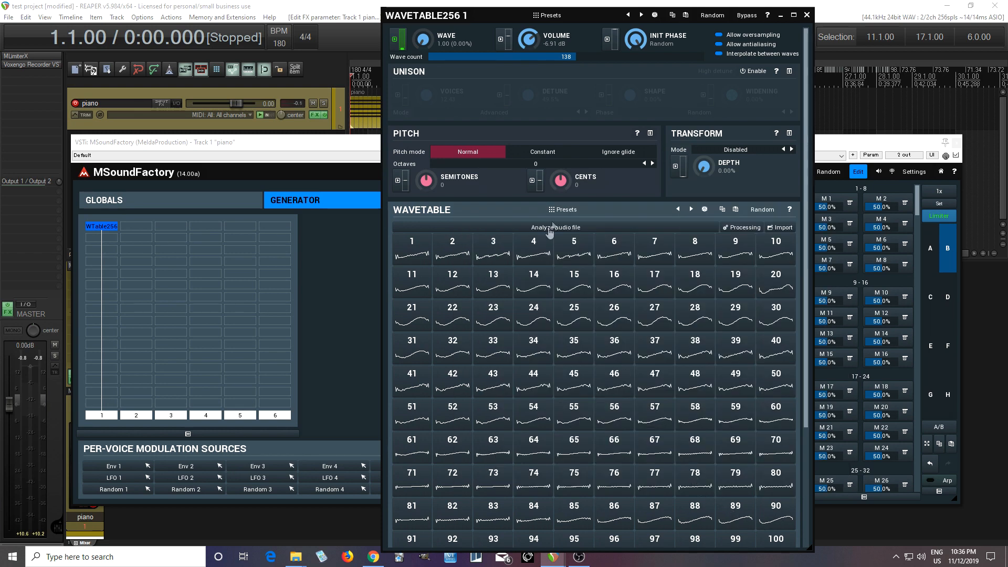
Step: Load "vocoded vocal morph.wav" into the sample analyzer and show the whole waveform beside the wavetable
left_click(616, 227)
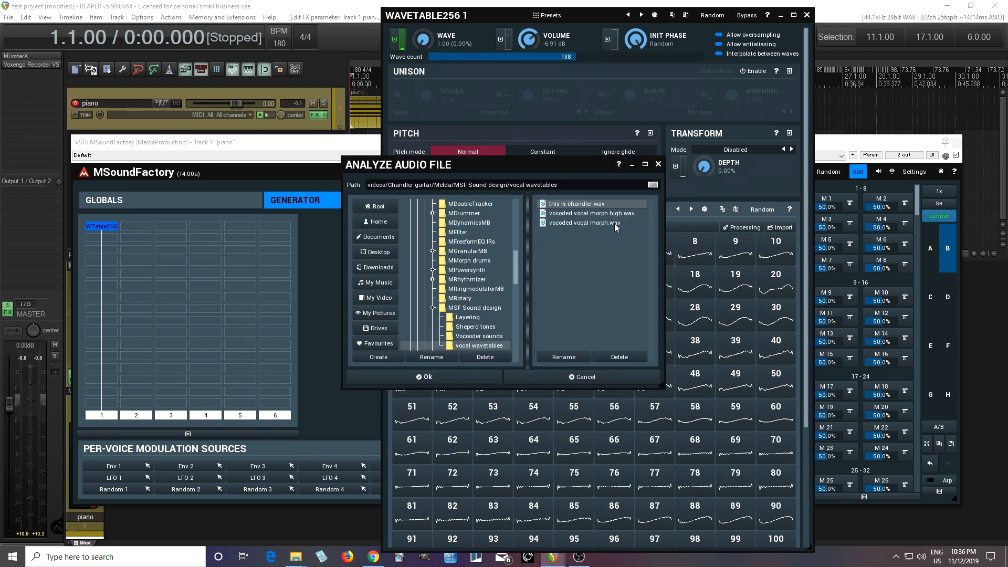
left_click(617, 224)
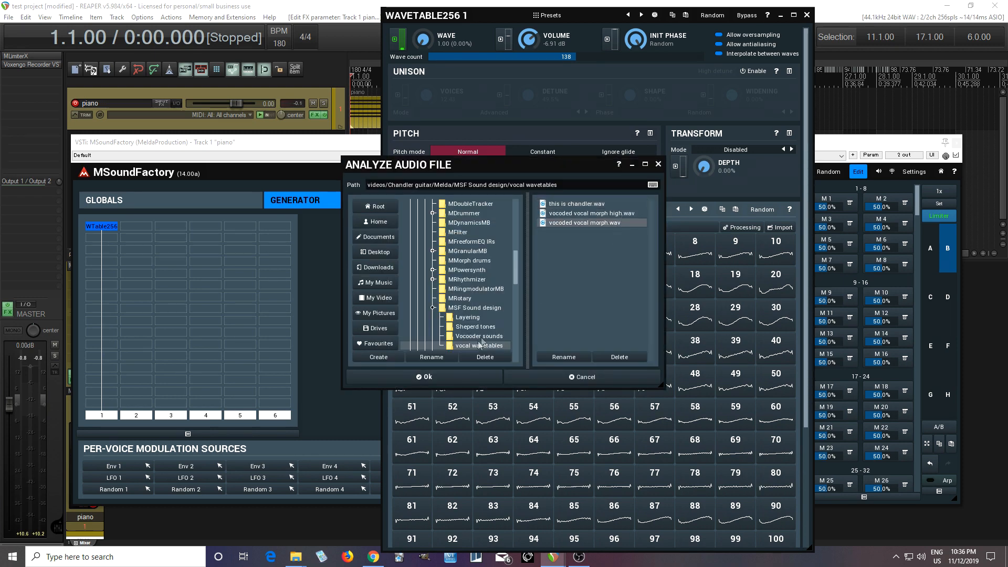
left_click(468, 378)
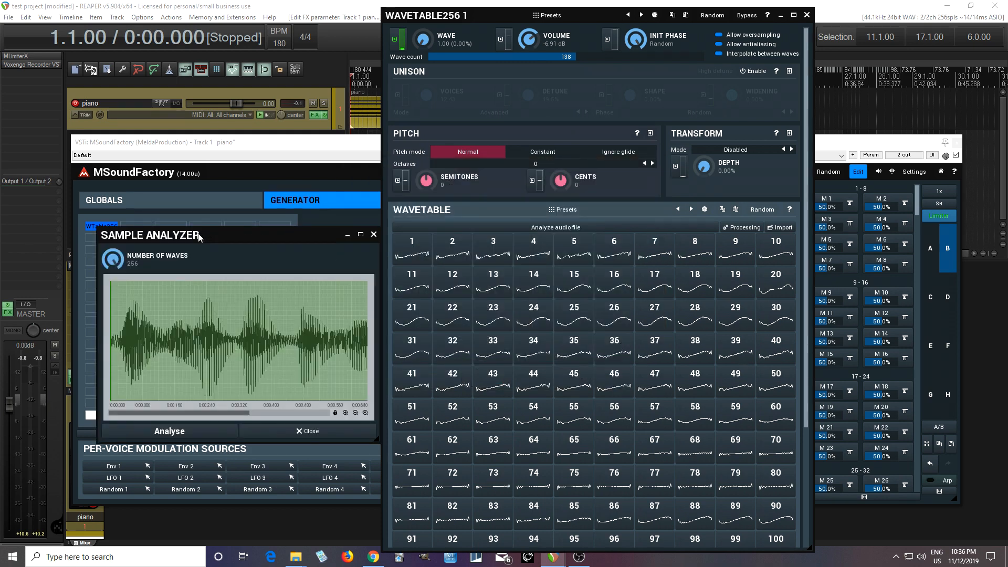
left_click_drag(272, 231, 167, 222)
scroll(165, 351, "down", 5)
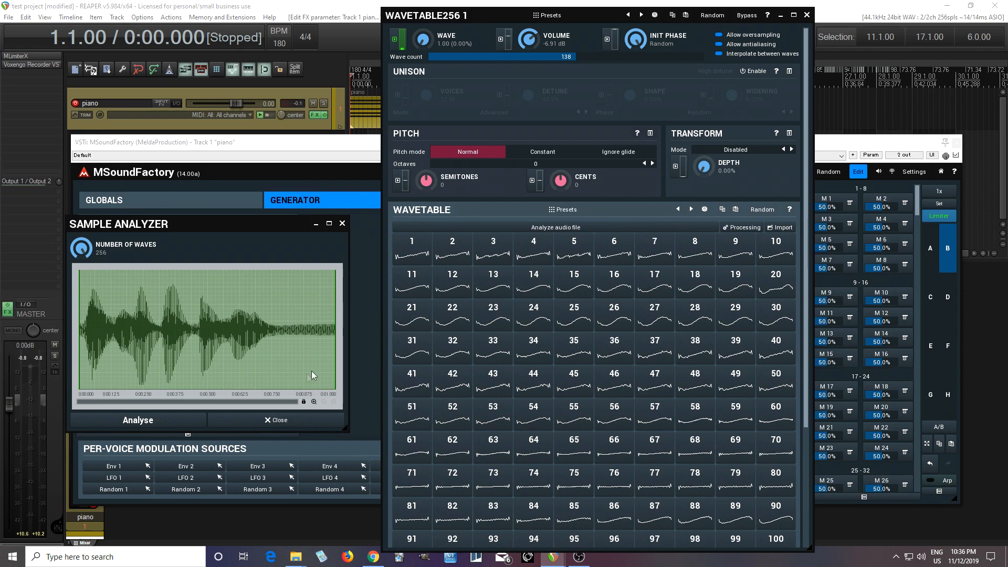
Step: Limit the analysis range to the vocal part, leaving out the initial silence and the tail after about 0:00.750, and analyse it
left_click_drag(336, 355, 278, 354)
left_click_drag(78, 348, 84, 349)
left_click(132, 423)
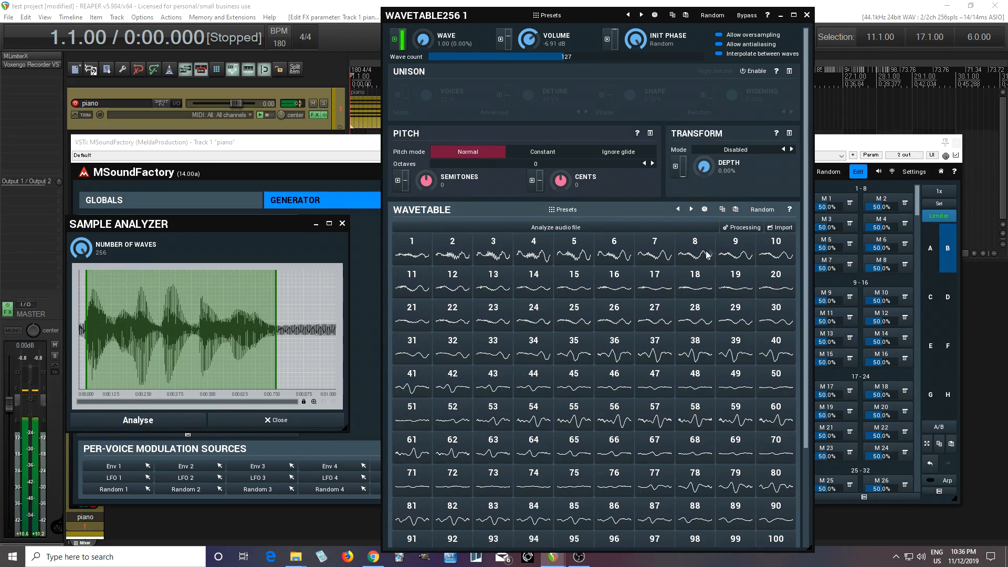
Step: Re-analyse from a slightly later start with Zero phase processing, and try other octaves before returning the pitch to 0
left_click_drag(86, 321, 89, 320)
left_click(155, 420)
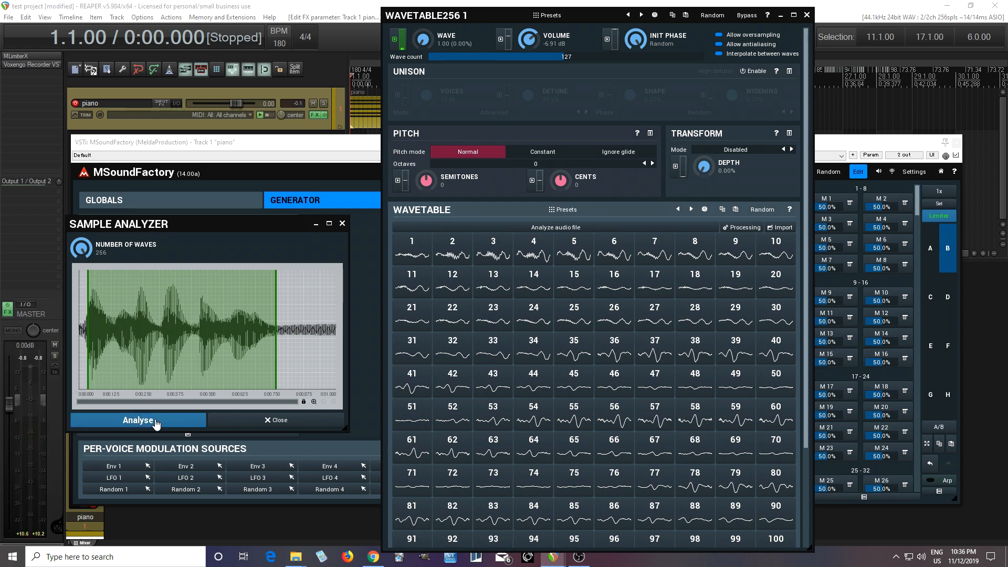
left_click(748, 228)
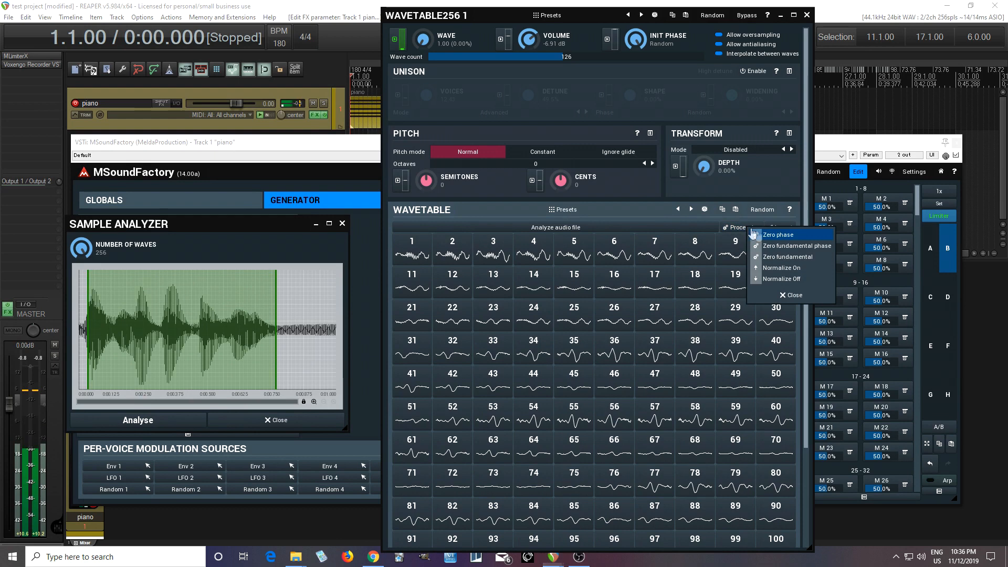
left_click(766, 239)
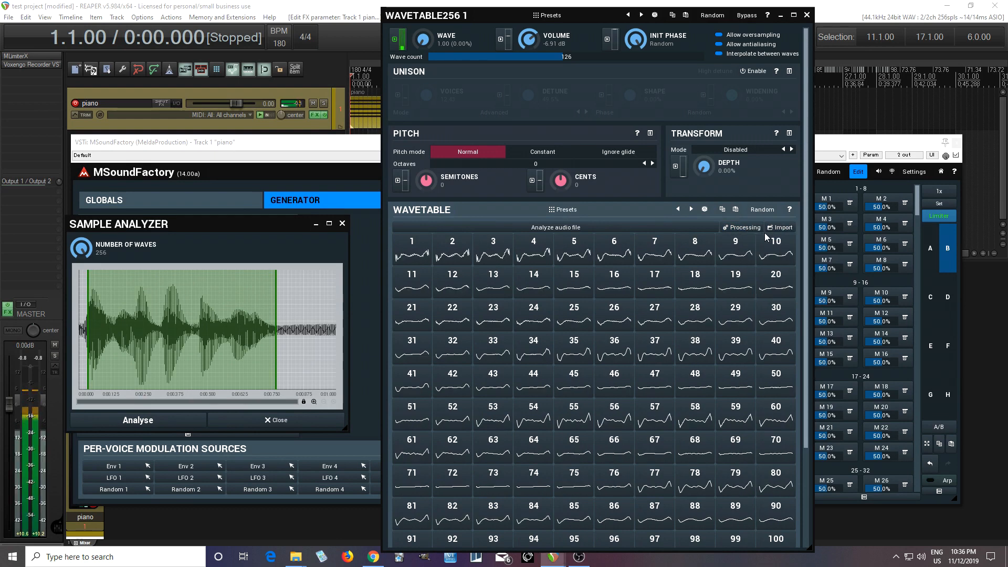
left_click(645, 165)
double_click(651, 164)
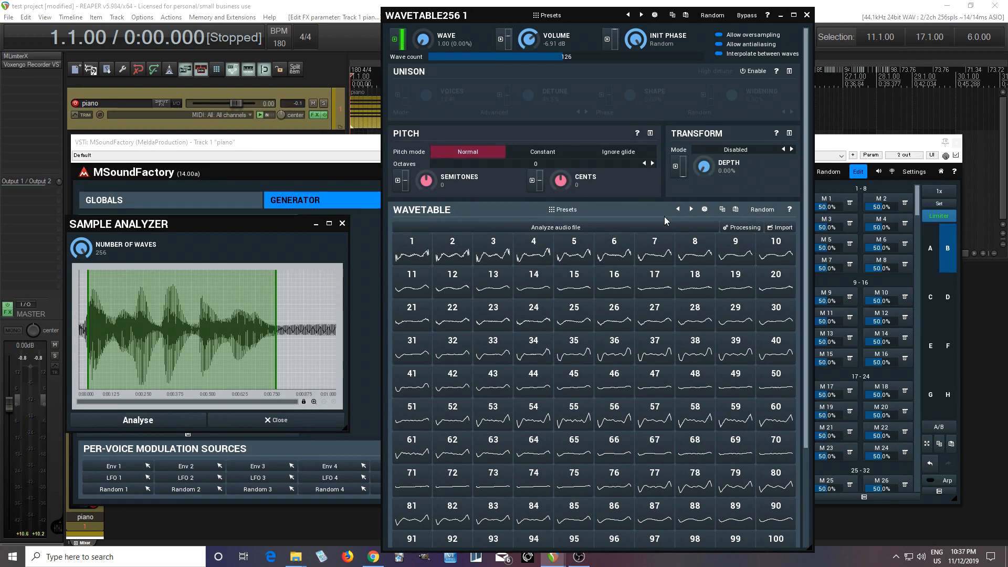
Step: Load "vocoded vocal morph high.wav" into the analyzer and trim its range to start at 0:00.032 and end just before the sample's end
left_click(628, 227)
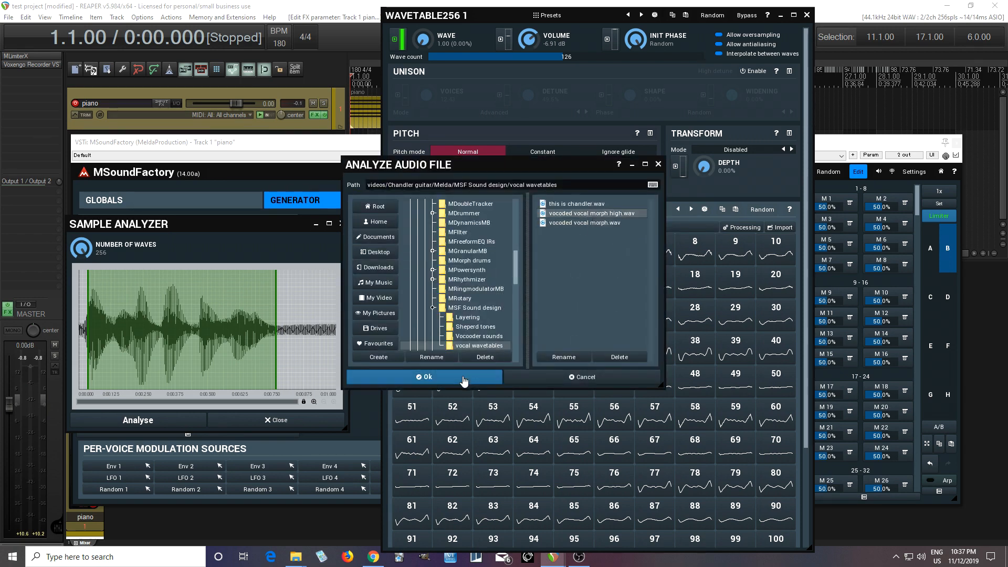
left_click(425, 377)
left_click_drag(80, 328, 88, 326)
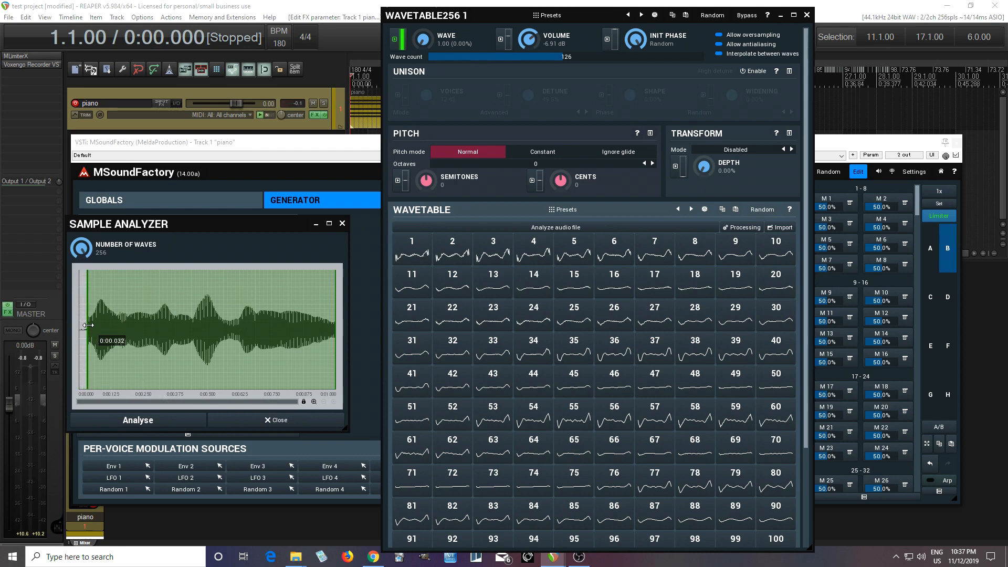
left_click_drag(333, 330, 329, 329)
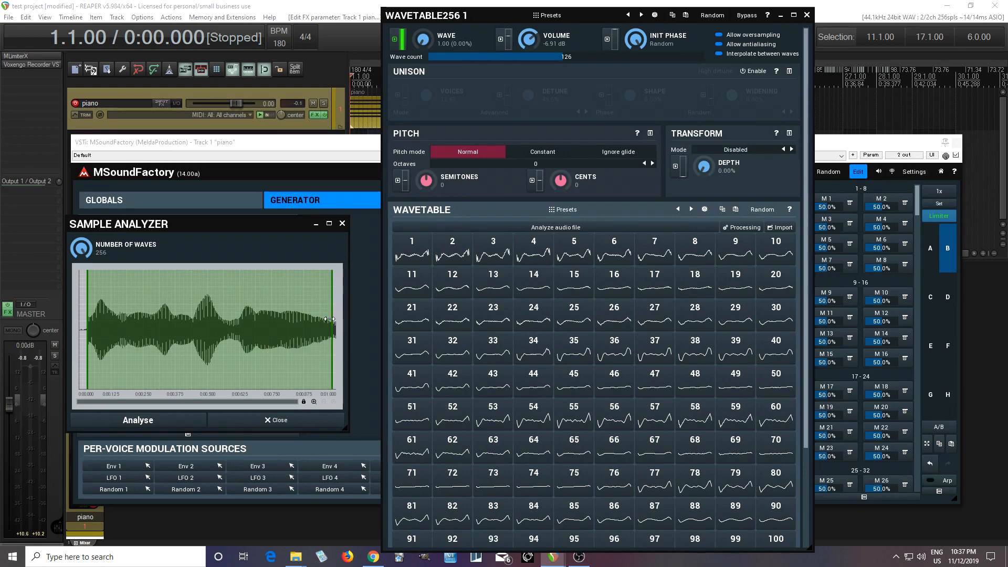
Step: Analyse the trimmed sample, re-analyse it from a slightly later start, apply Zero phase processing to the wavetable and close the analyzer
left_click(152, 420)
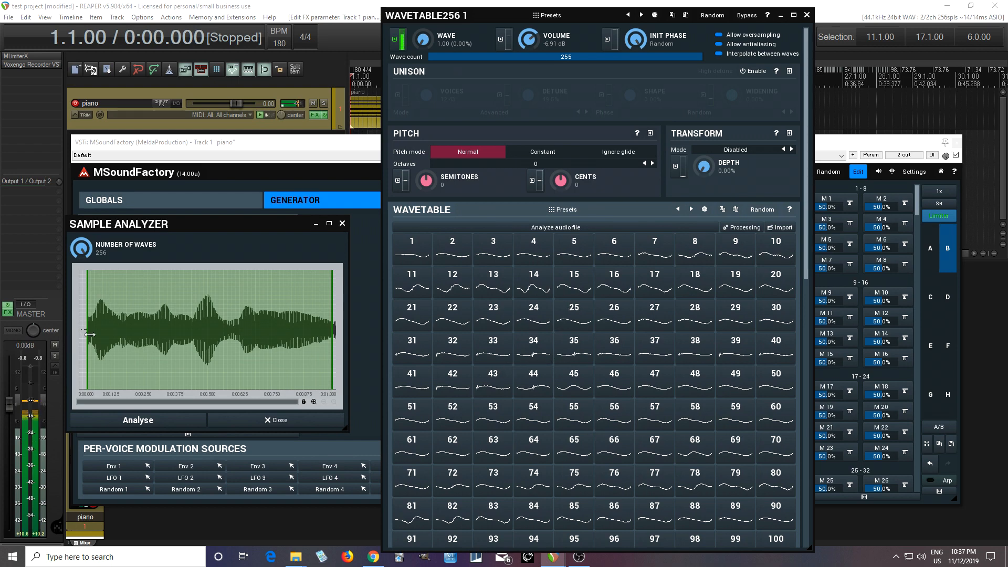
left_click(116, 422)
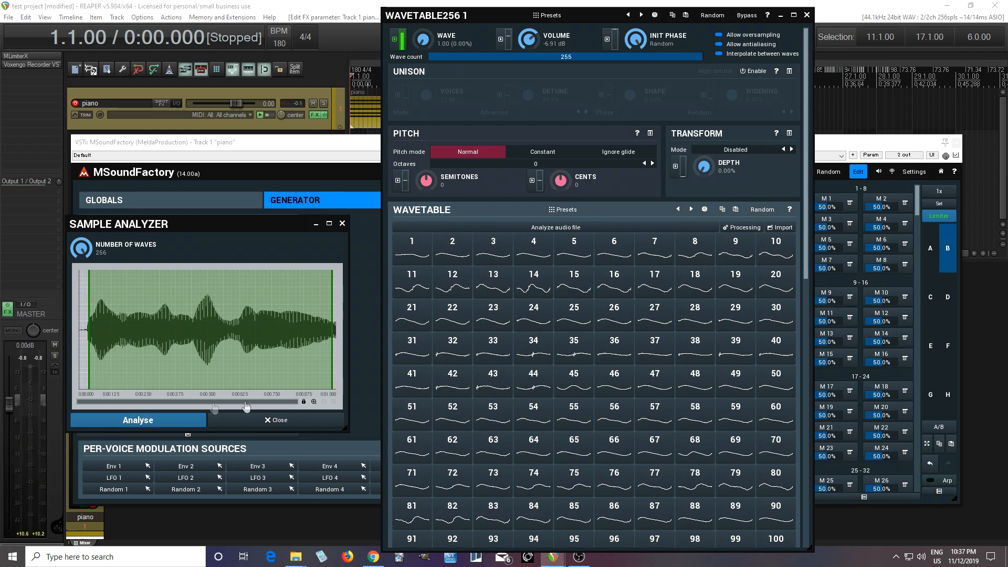
left_click(740, 231)
left_click(762, 239)
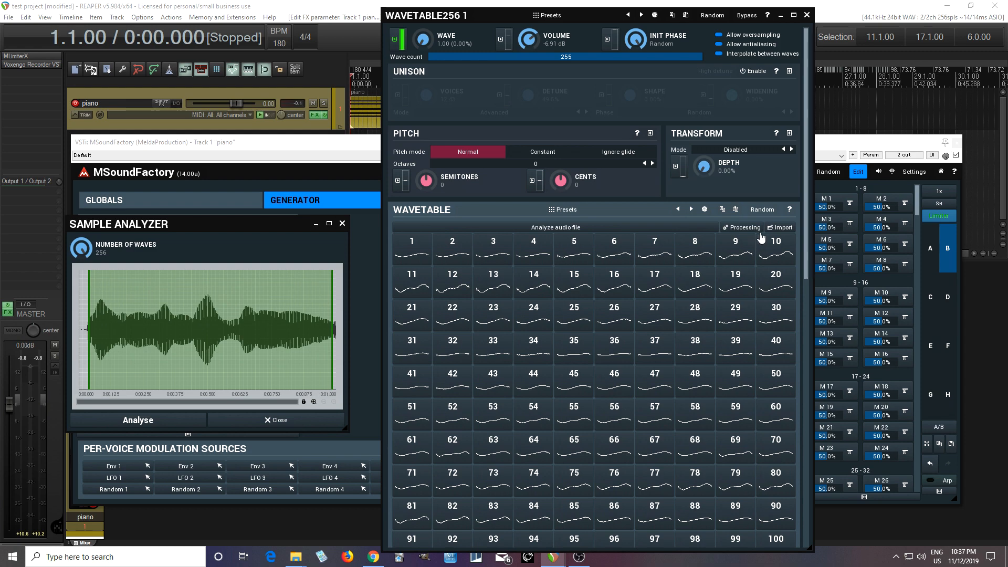
left_click(319, 422)
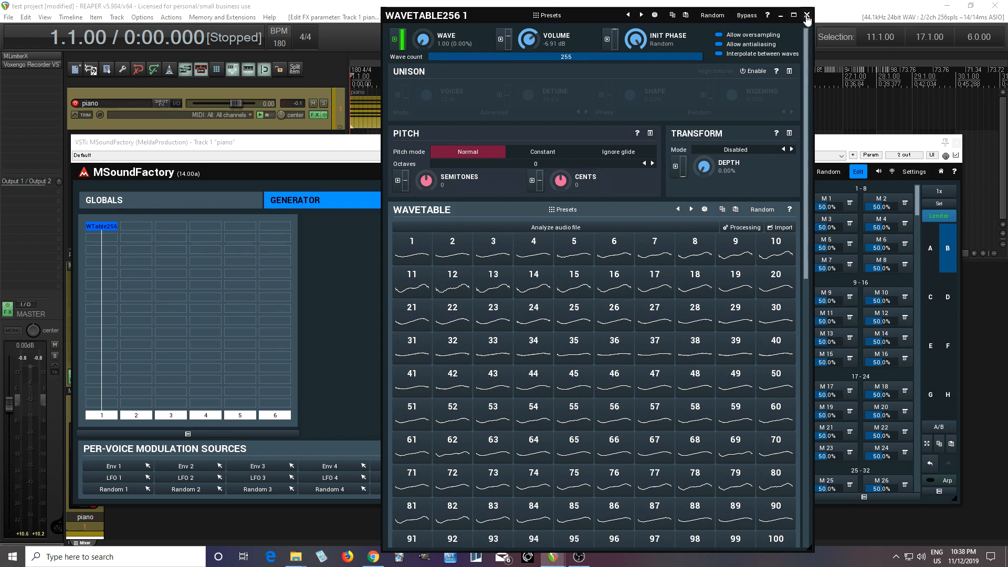
Step: Enable unison on the oscillator and load the Ohhh(low) preset from the Chan vocal folder into the wavetable
left_click(757, 72)
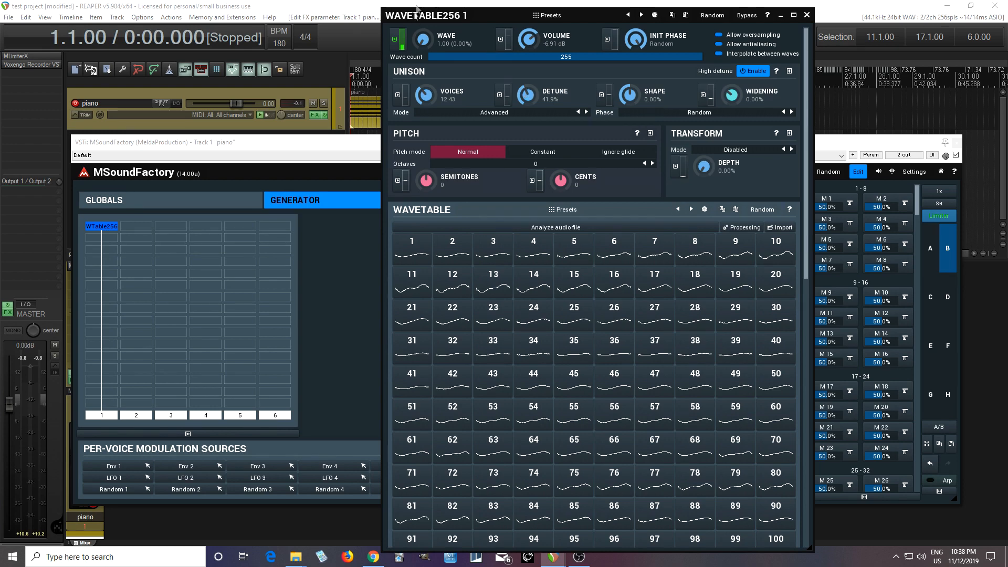
left_click(396, 41)
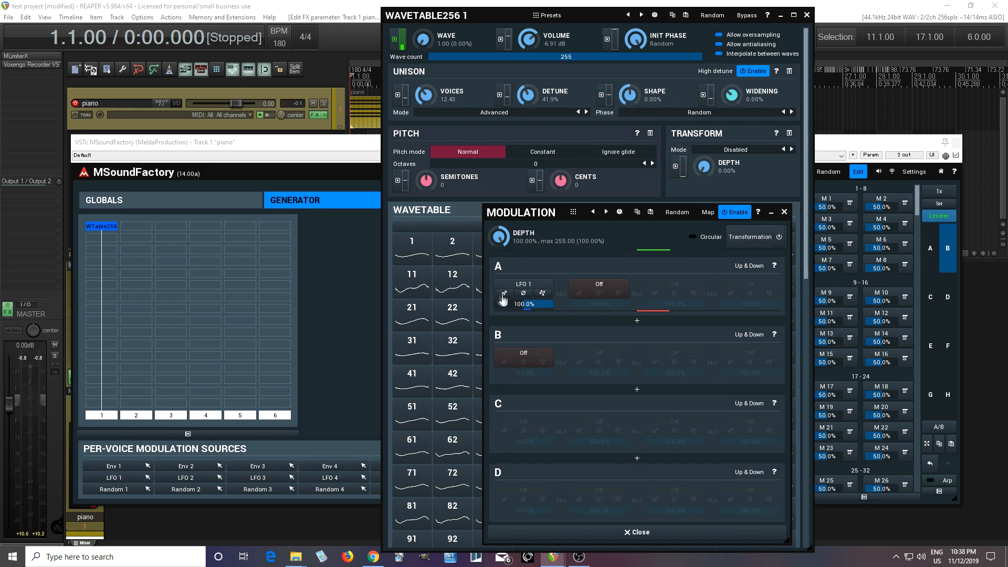
left_click(784, 213)
left_click(560, 211)
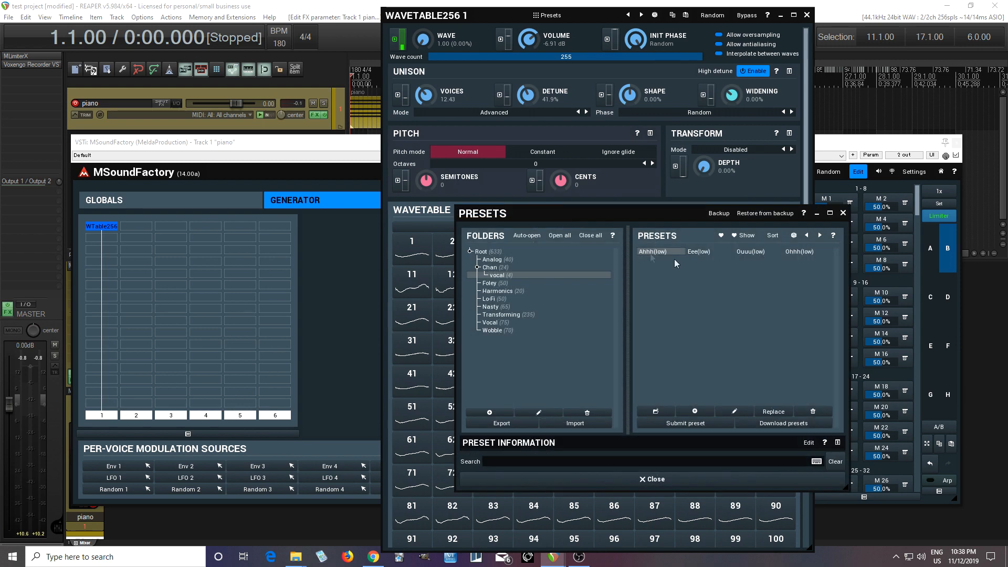
left_click(798, 253)
left_click(656, 479)
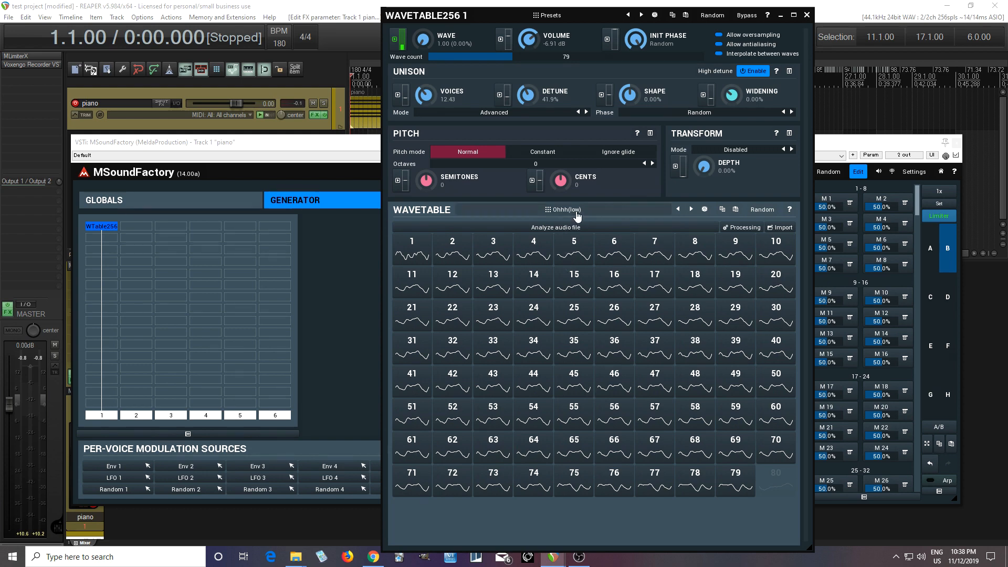
Step: Replace LFO 1 with Env 1 as the first modulation source of the Wave parameter
left_click(395, 41)
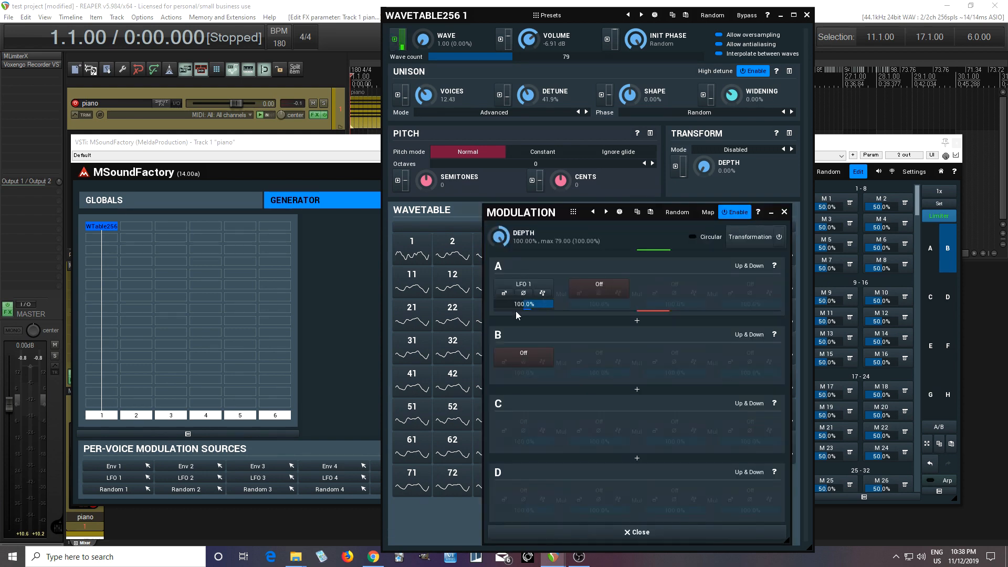
left_click(505, 294)
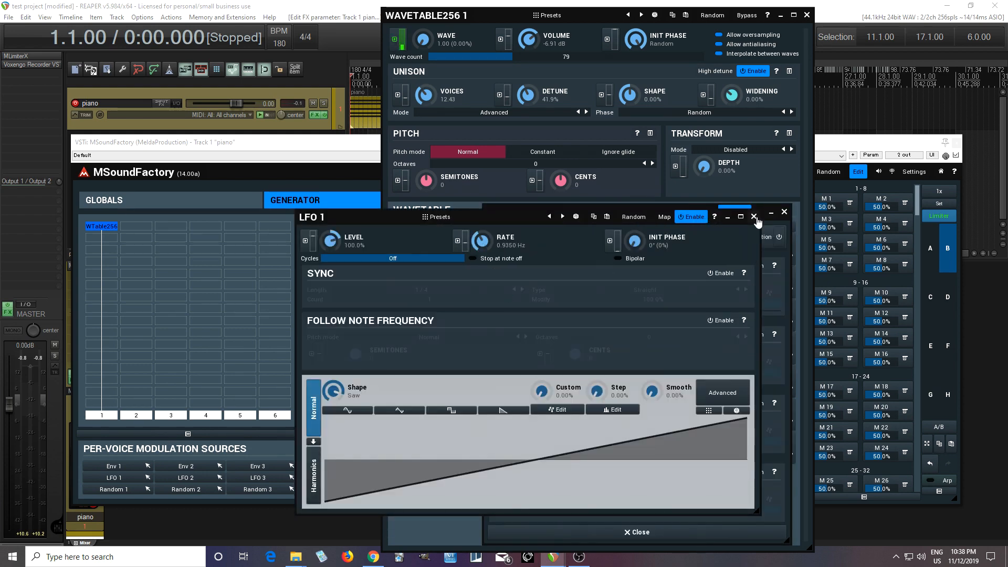
left_click(754, 217)
left_click(528, 283)
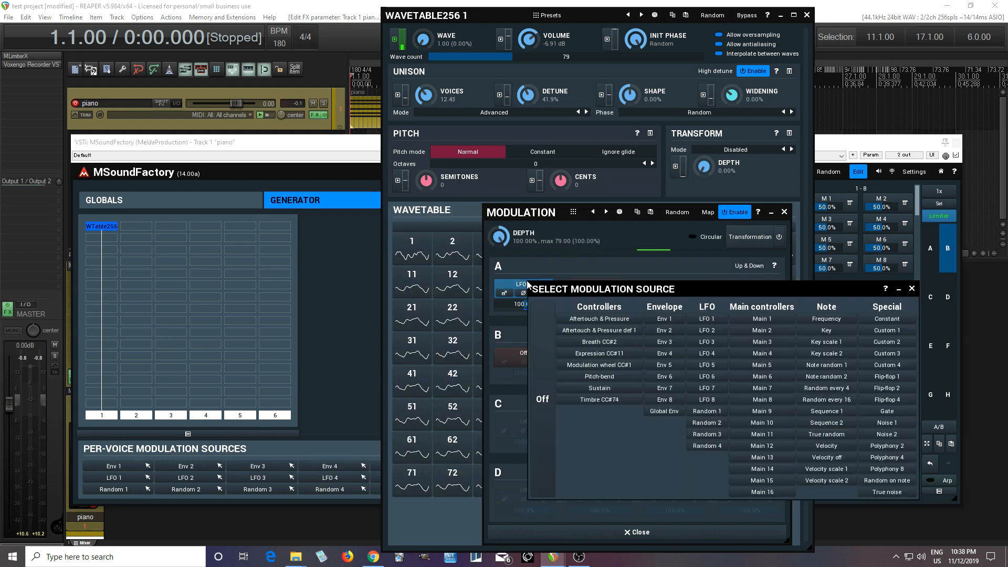
left_click(668, 326)
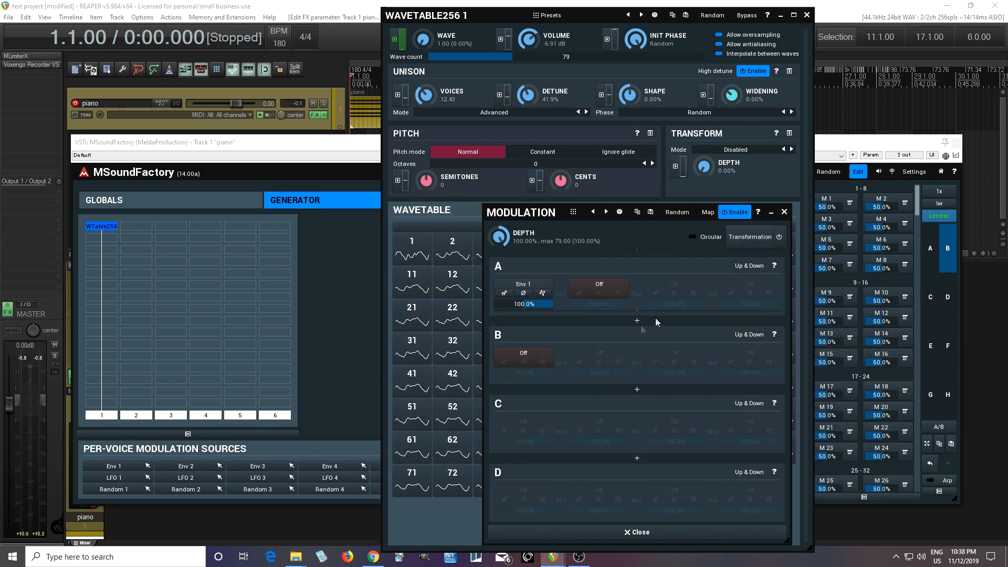
Step: Shape Env 1 with a 557 ms attack, 0 dB sustain, 7.8% tremolo at 1.779 Hz and an 82.4% level
left_click(505, 293)
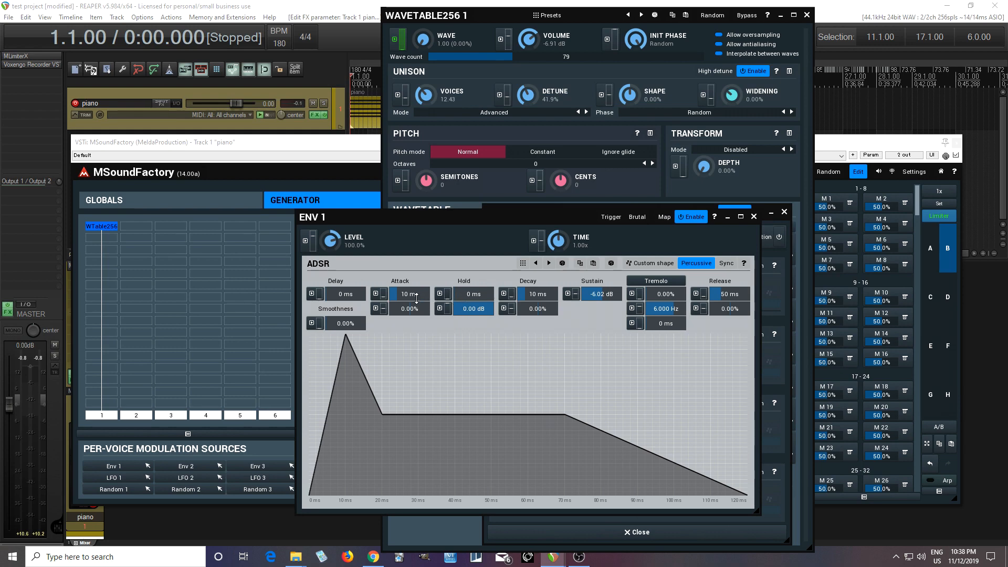
left_click_drag(413, 296, 413, 277)
left_click_drag(608, 297, 666, 319)
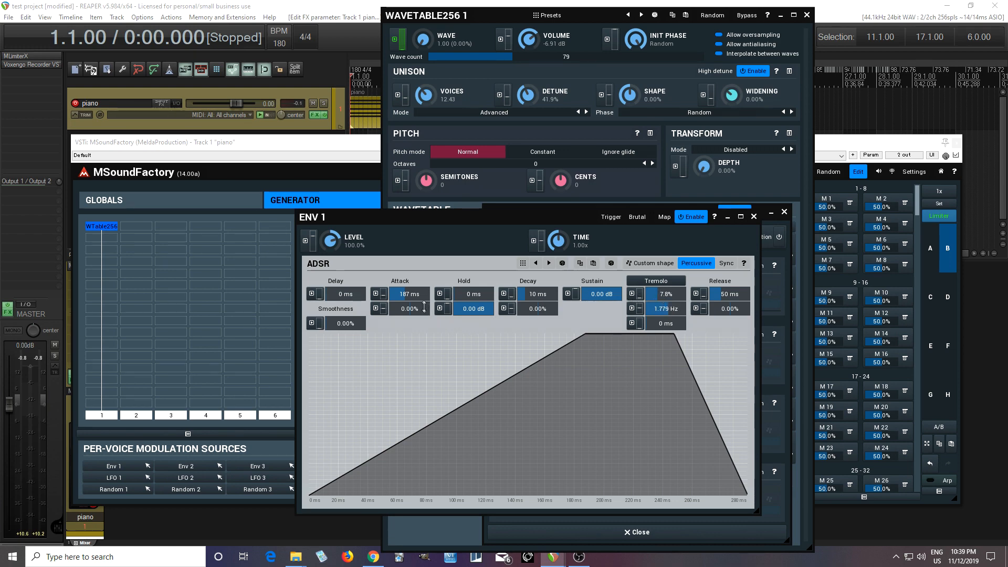
left_click_drag(334, 241, 334, 247)
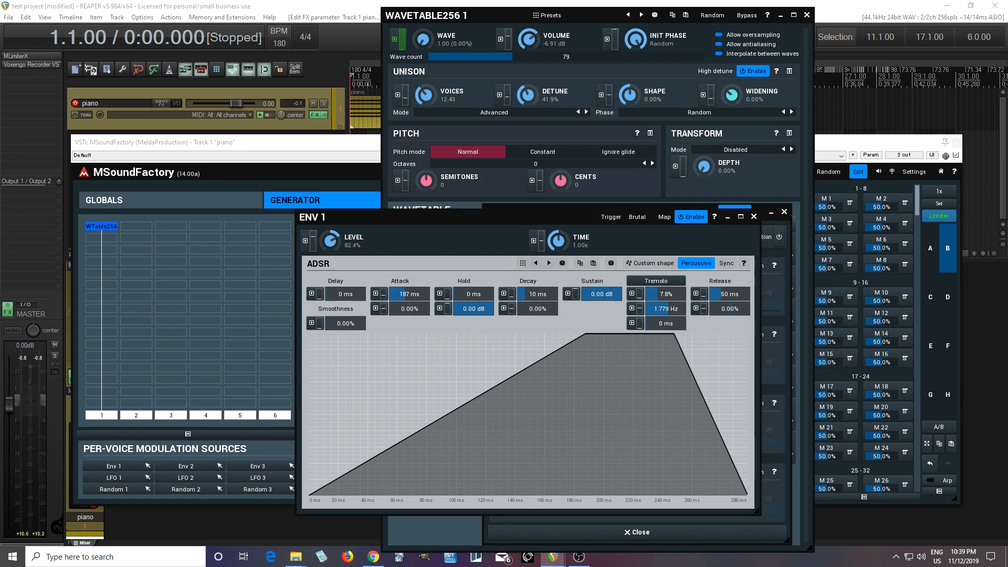
left_click_drag(428, 292, 429, 265)
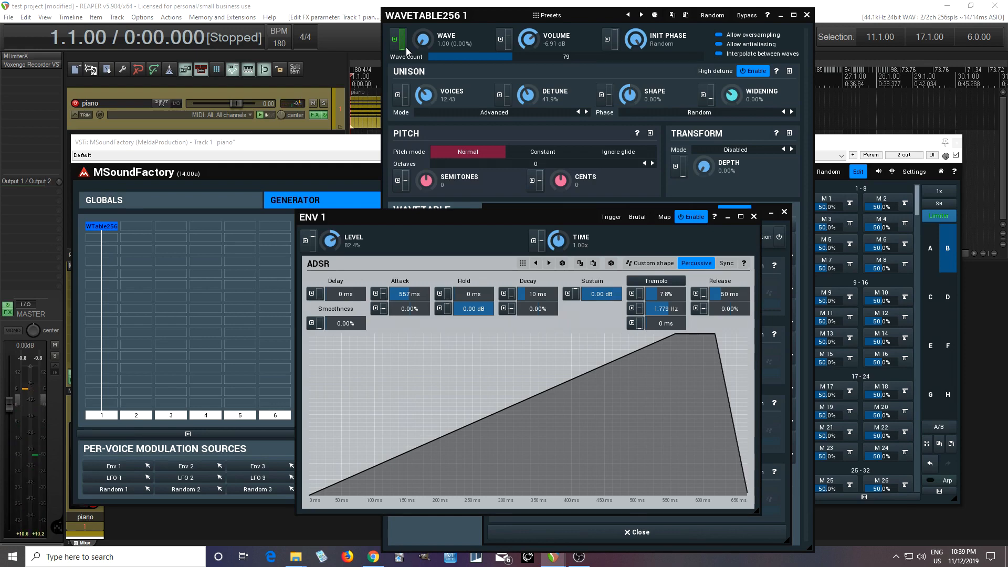
left_click(753, 217)
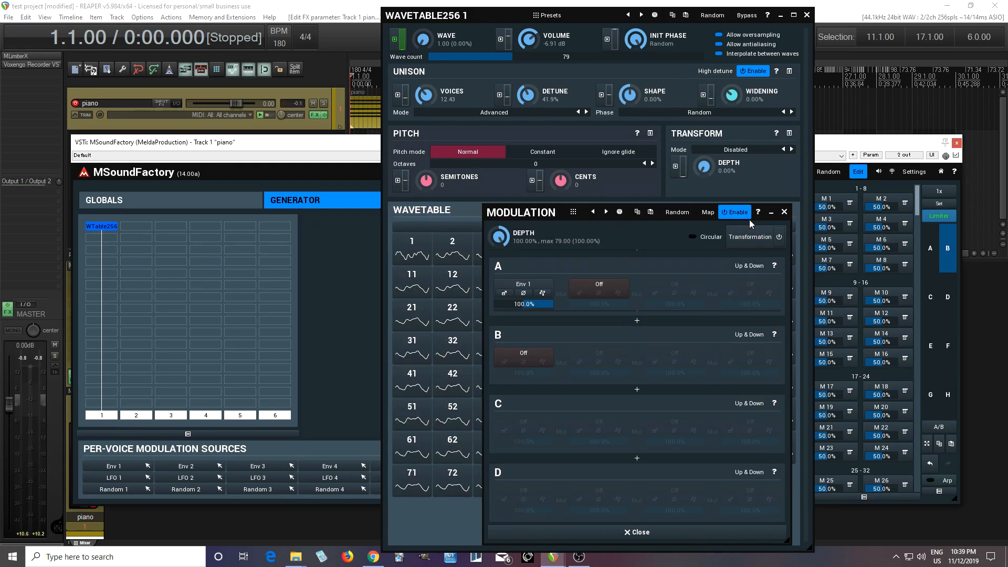
left_click(784, 217)
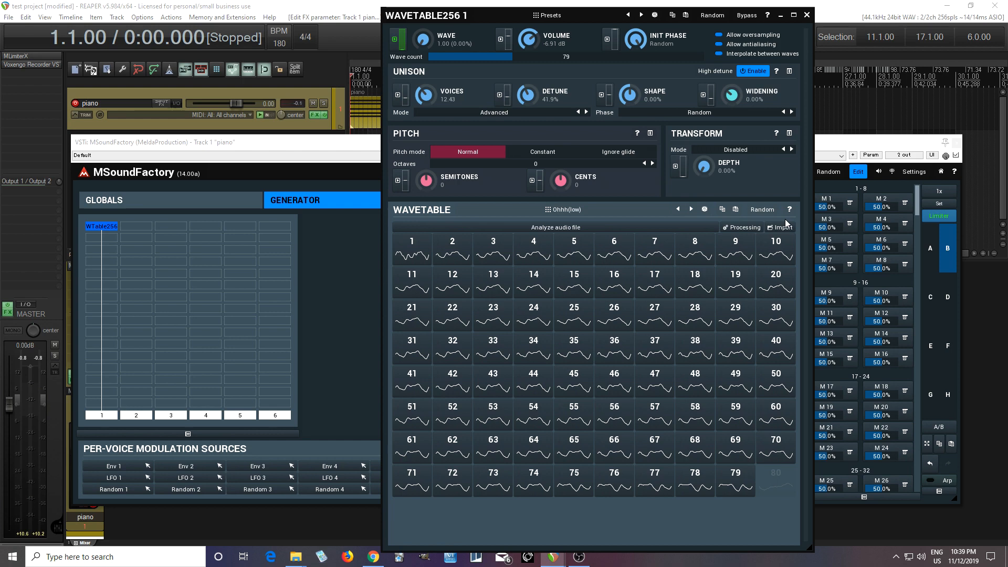